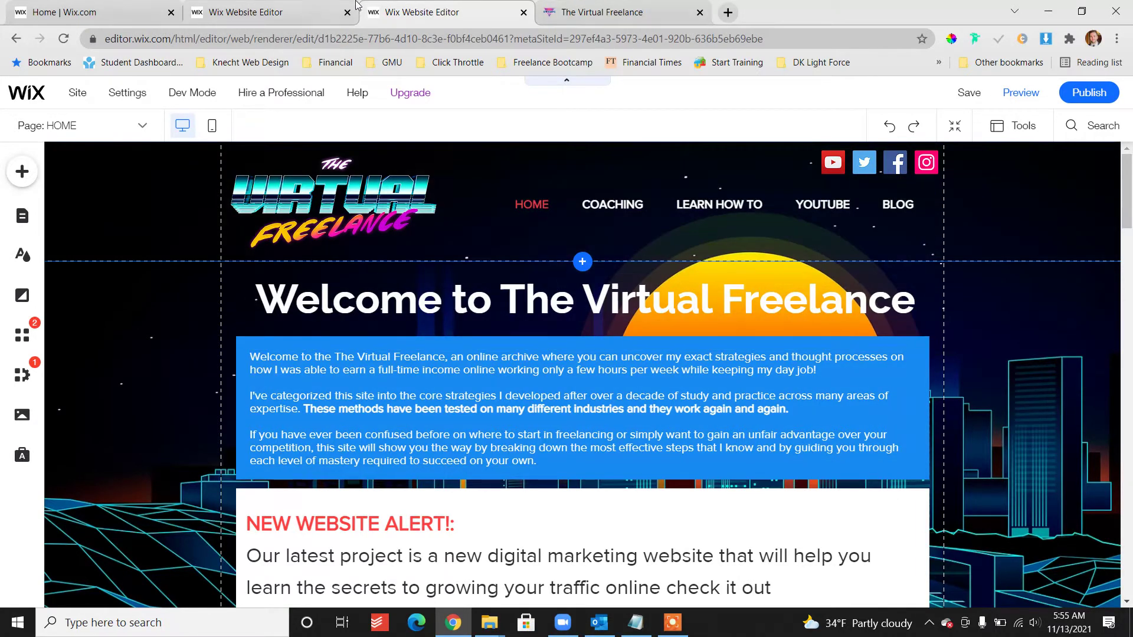
Open the site in the editor and switch to the Newsletter Test page
{"action": "left_click", "coordinate": [213, 9]}
{"action": "left_click", "coordinate": [114, 8]}
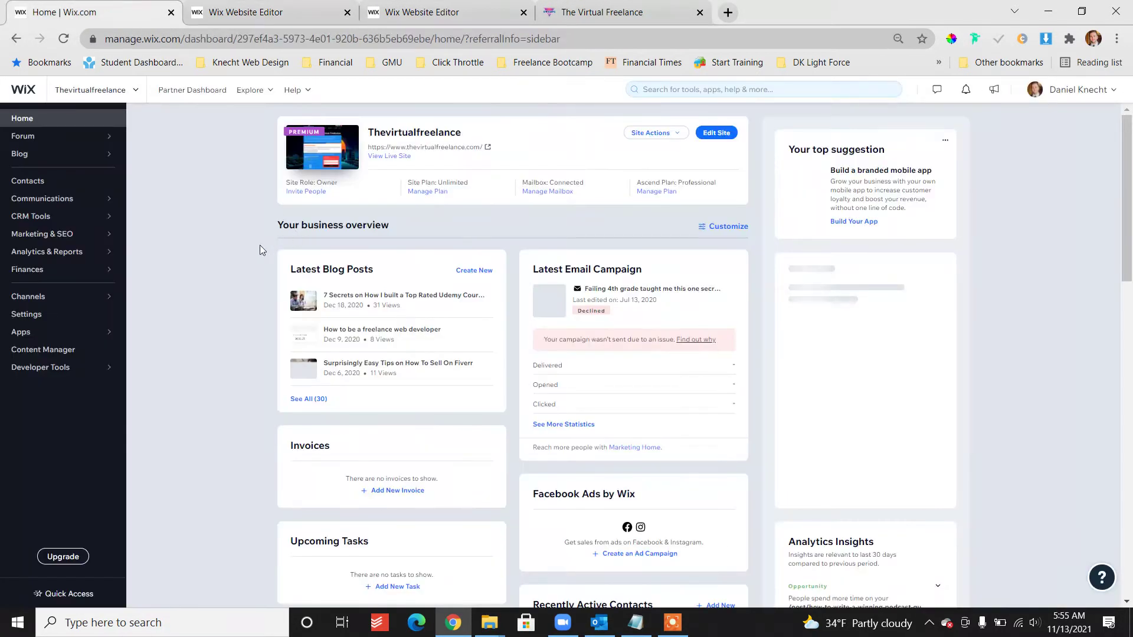
{"action": "left_click", "coordinate": [714, 135]}
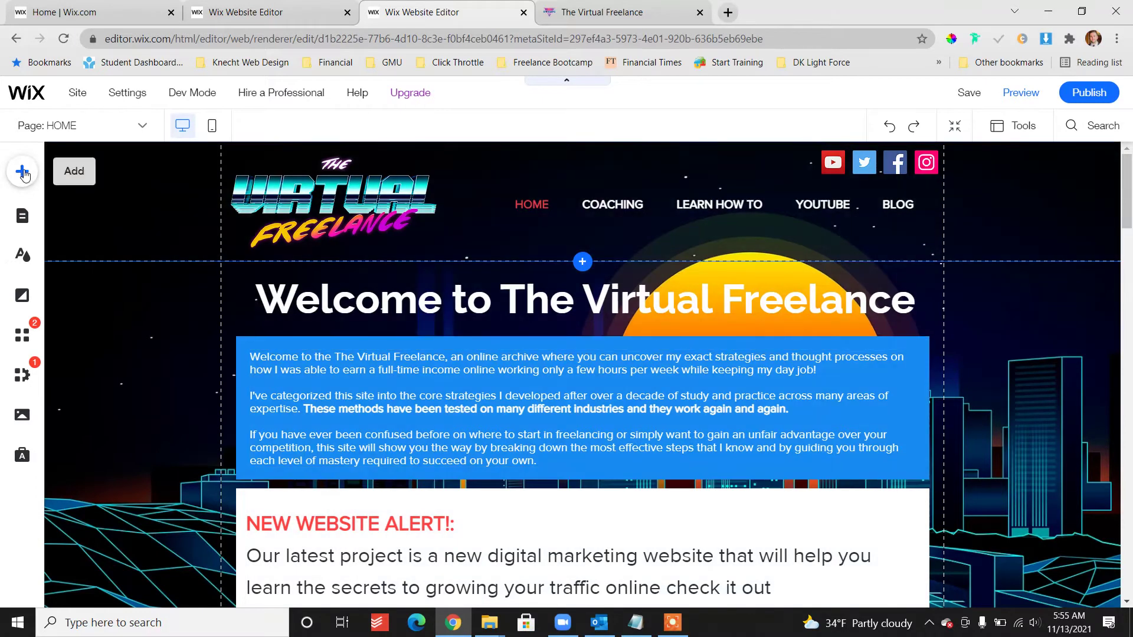
{"action": "left_click", "coordinate": [88, 125]}
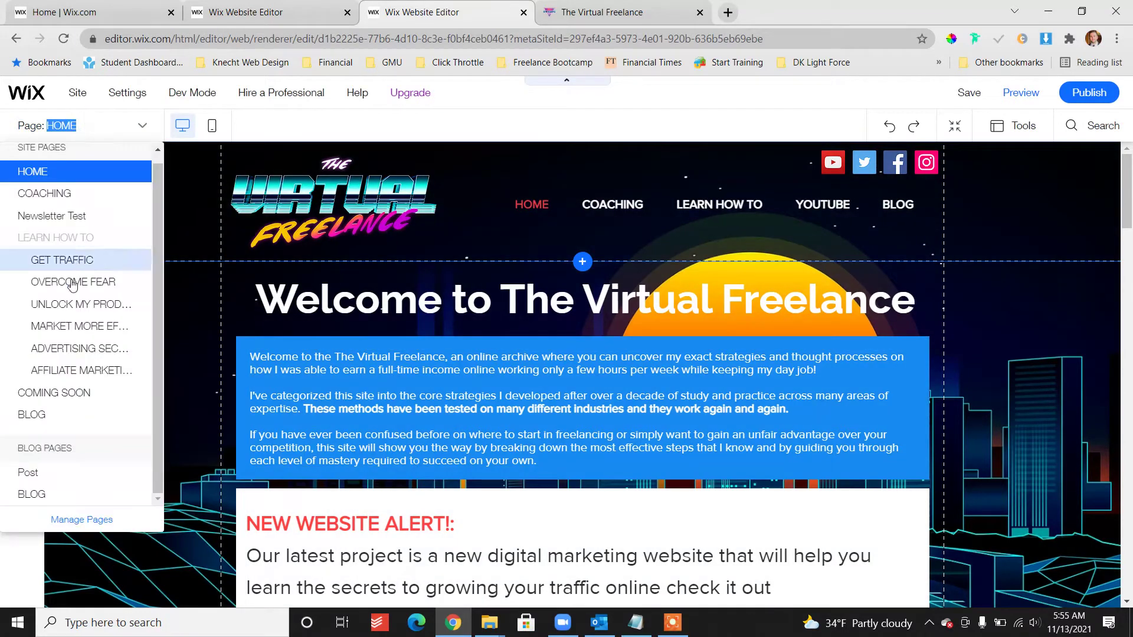
{"action": "left_click", "coordinate": [59, 216]}
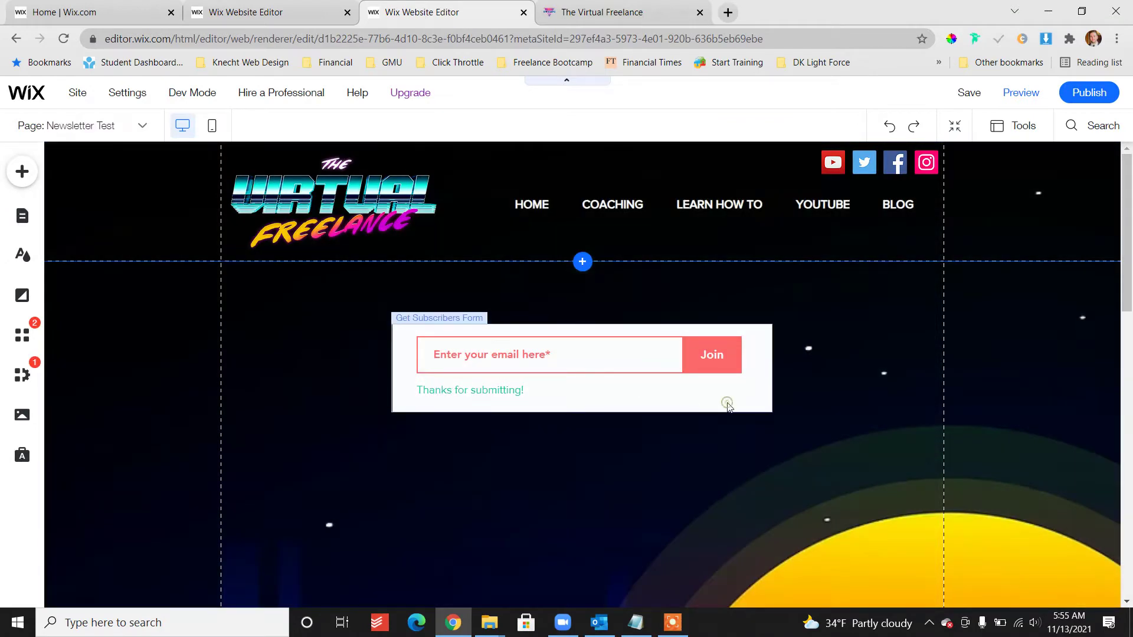
Delete the old subscribers form from below the header
{"action": "left_click", "coordinate": [727, 406]}
{"action": "left_click", "coordinate": [529, 416]}
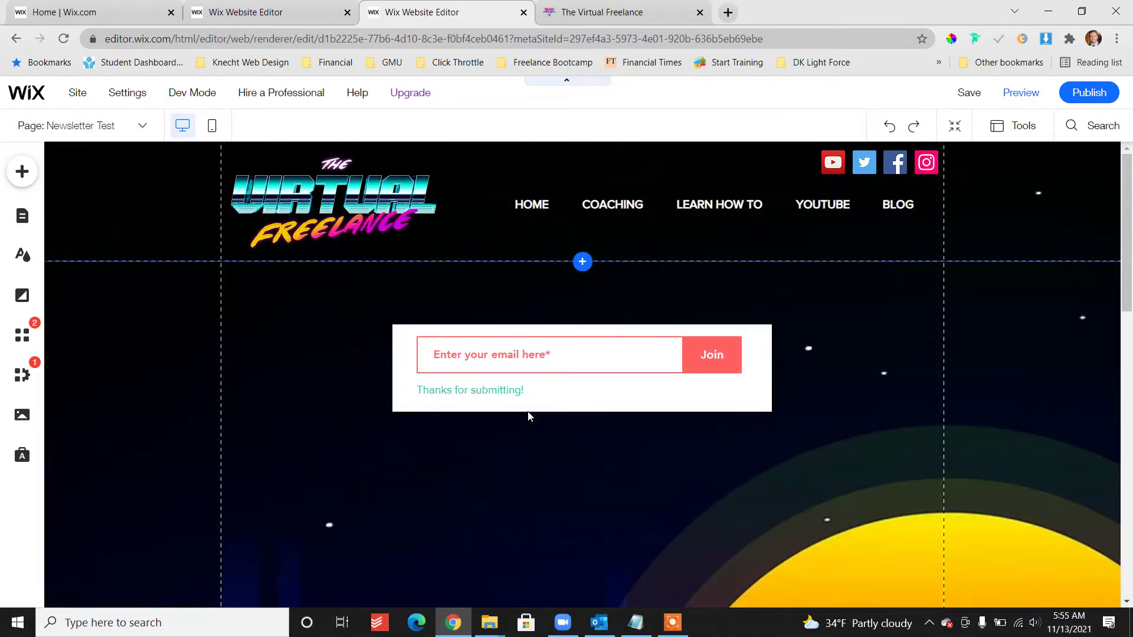
{"action": "scroll", "coordinate": [534, 416], "scroll_direction": "down", "scroll_amount": 5}
{"action": "scroll", "coordinate": [535, 416], "scroll_direction": "down", "scroll_amount": 6}
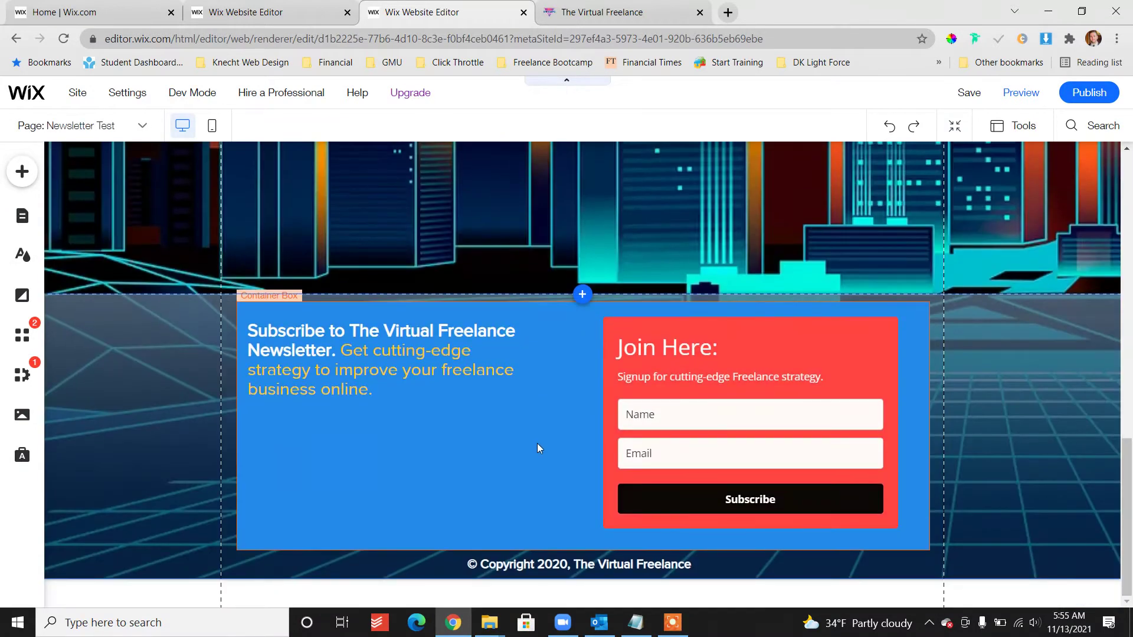
{"action": "left_click", "coordinate": [1004, 322]}
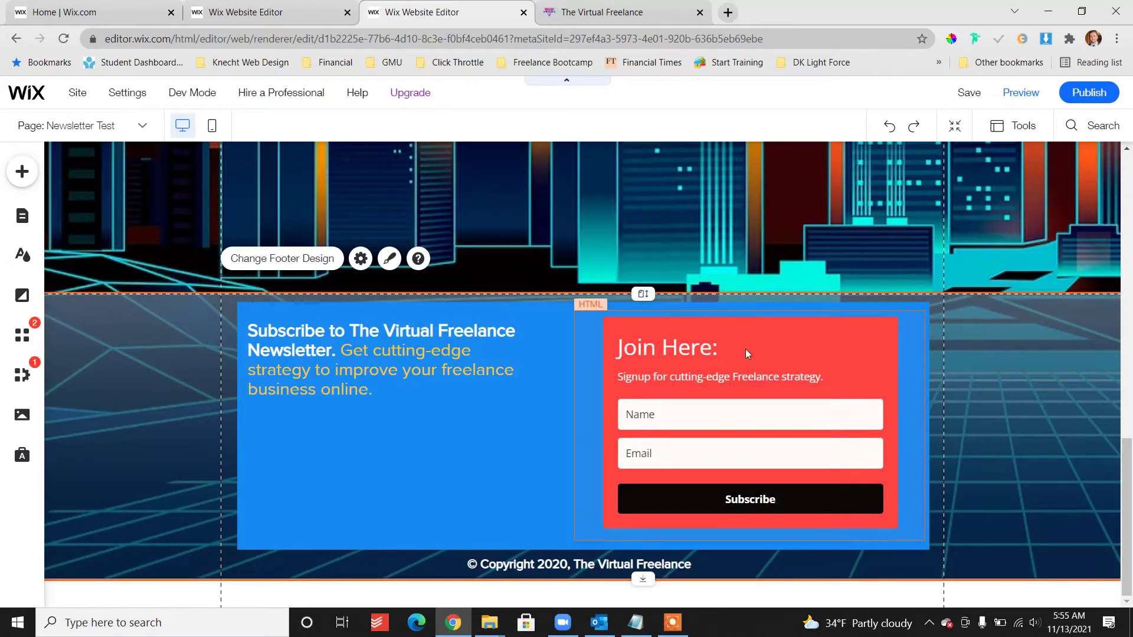
{"action": "scroll", "coordinate": [784, 323], "scroll_direction": "up", "scroll_amount": 15}
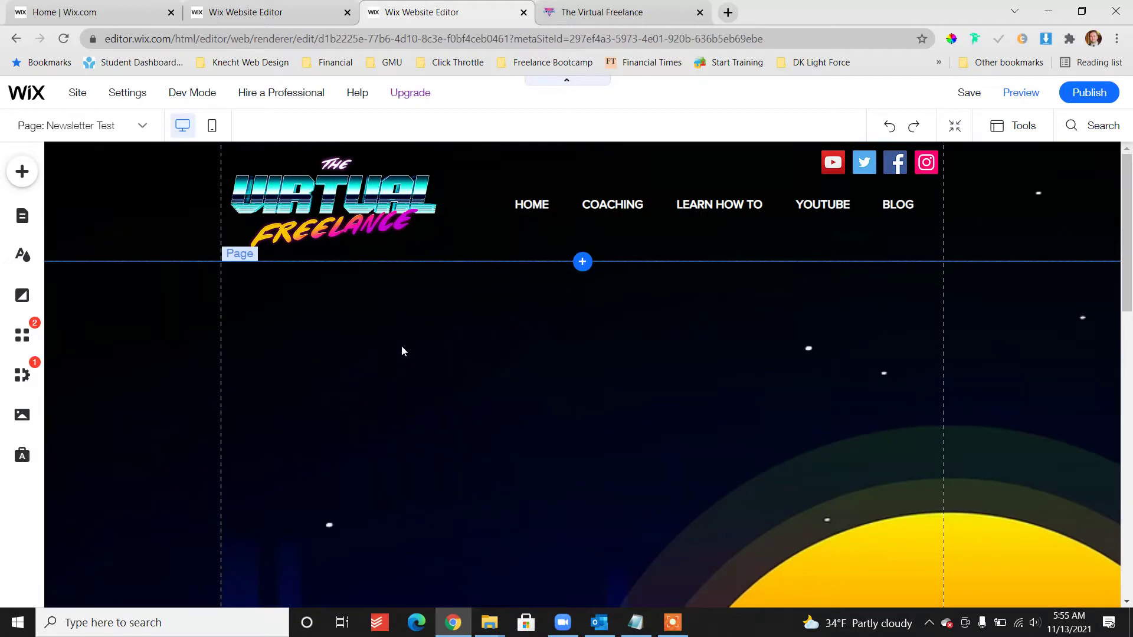
Add the pink Subscribe design from Contact & Forms and centre it under the header
{"action": "left_click", "coordinate": [22, 172]}
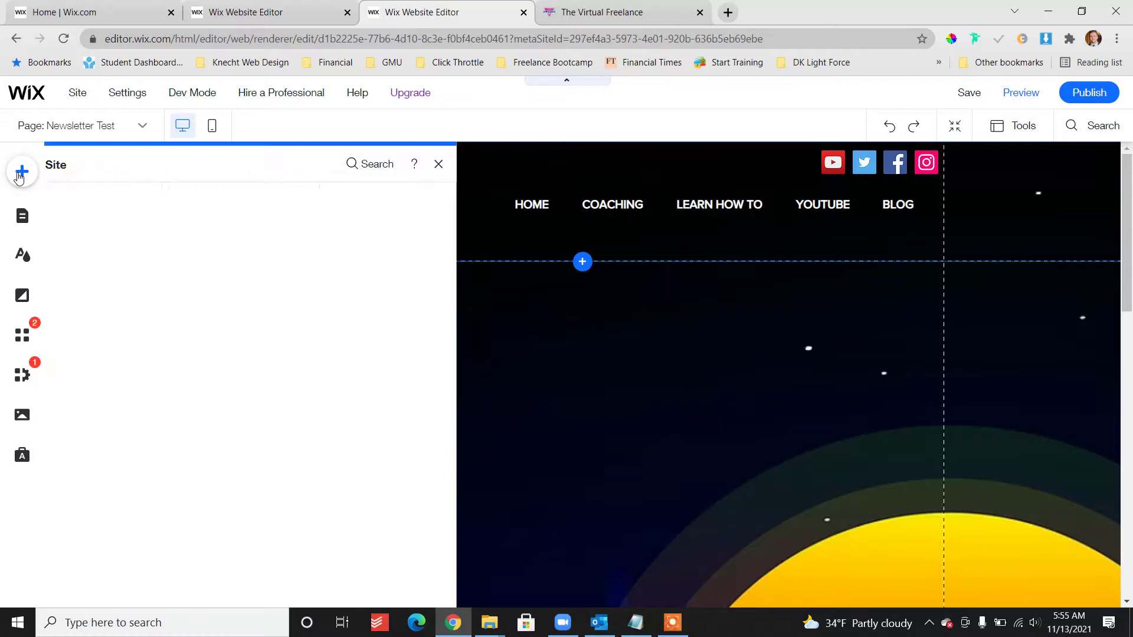
{"action": "left_click", "coordinate": [172, 329]}
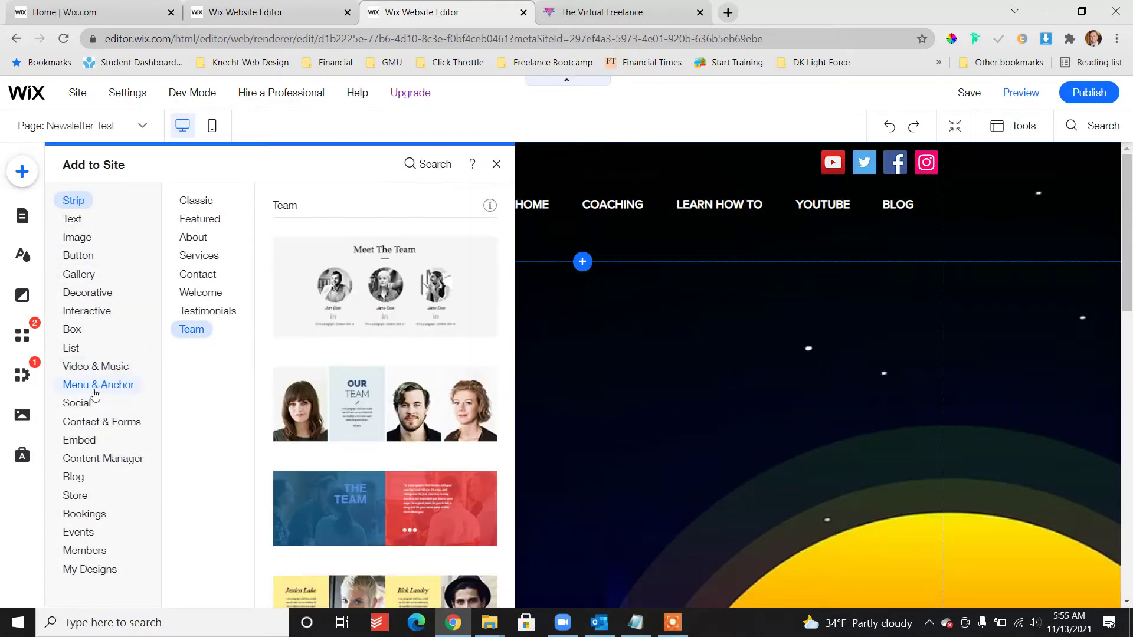
{"action": "left_click", "coordinate": [85, 424]}
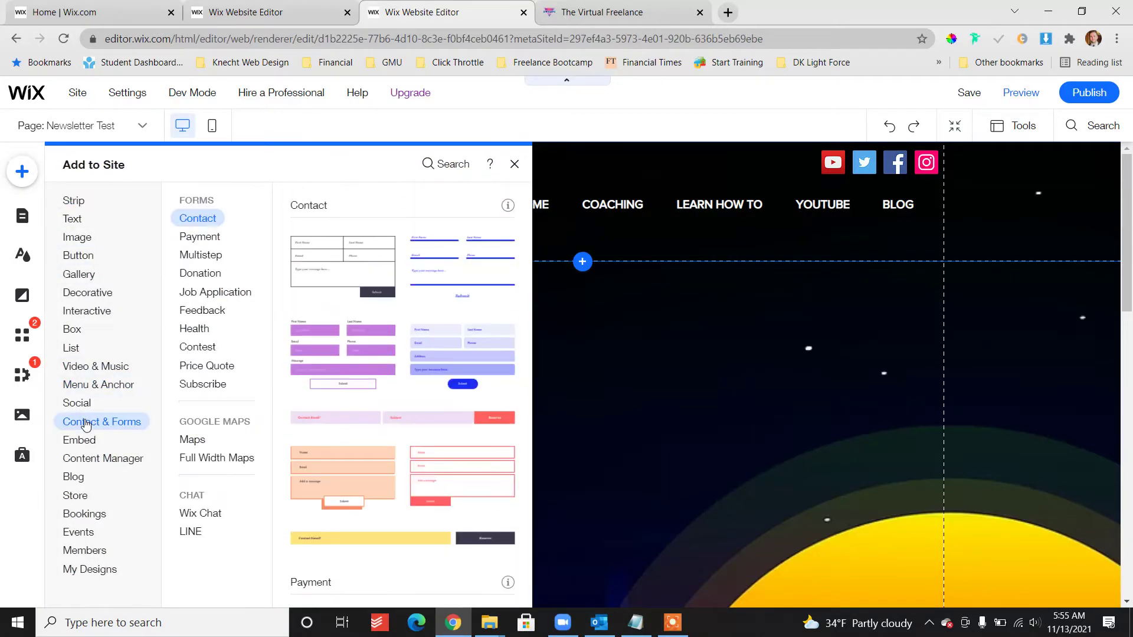
{"action": "left_click", "coordinate": [199, 386]}
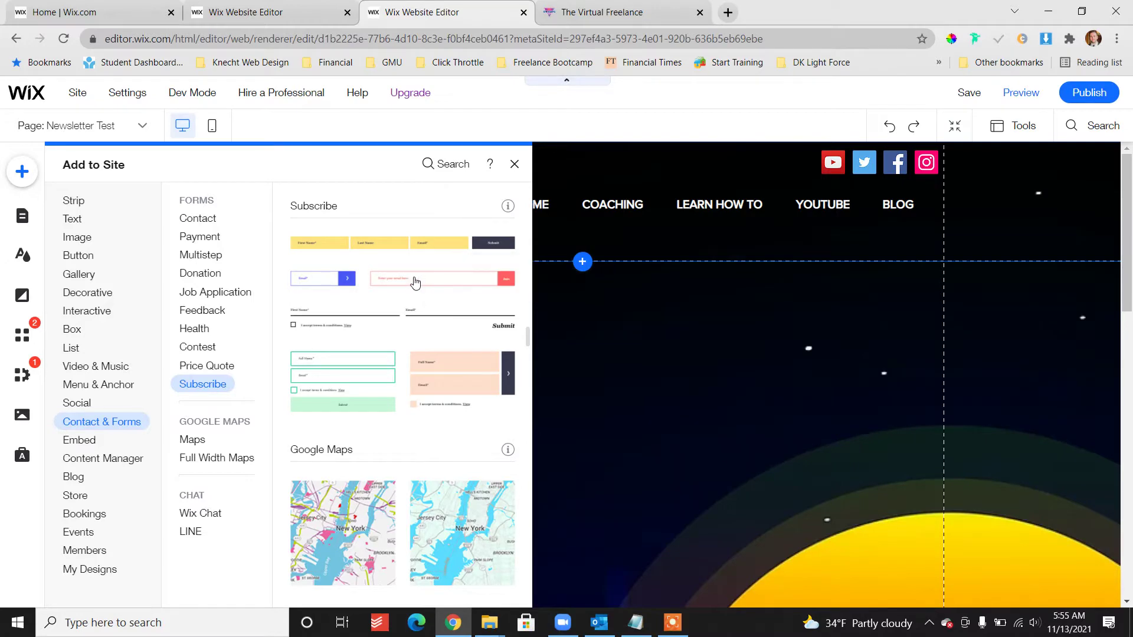
{"action": "left_click_drag", "start_coordinate": [405, 284], "coordinate": [629, 314]}
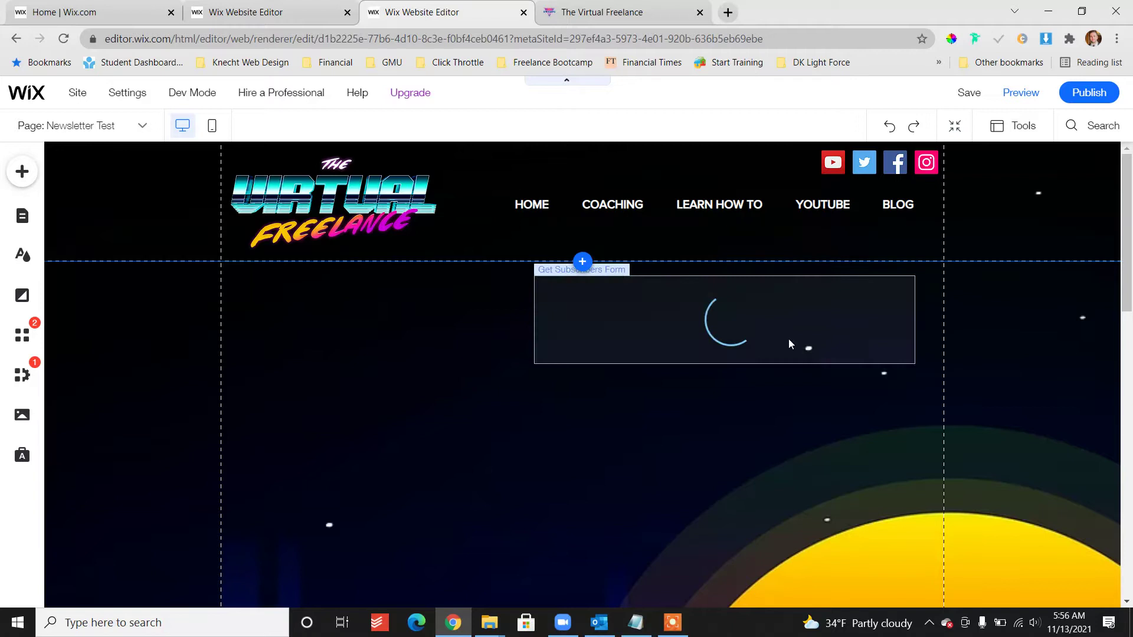
{"action": "left_click", "coordinate": [766, 342]}
{"action": "left_click_drag", "start_coordinate": [767, 342], "coordinate": [625, 368]}
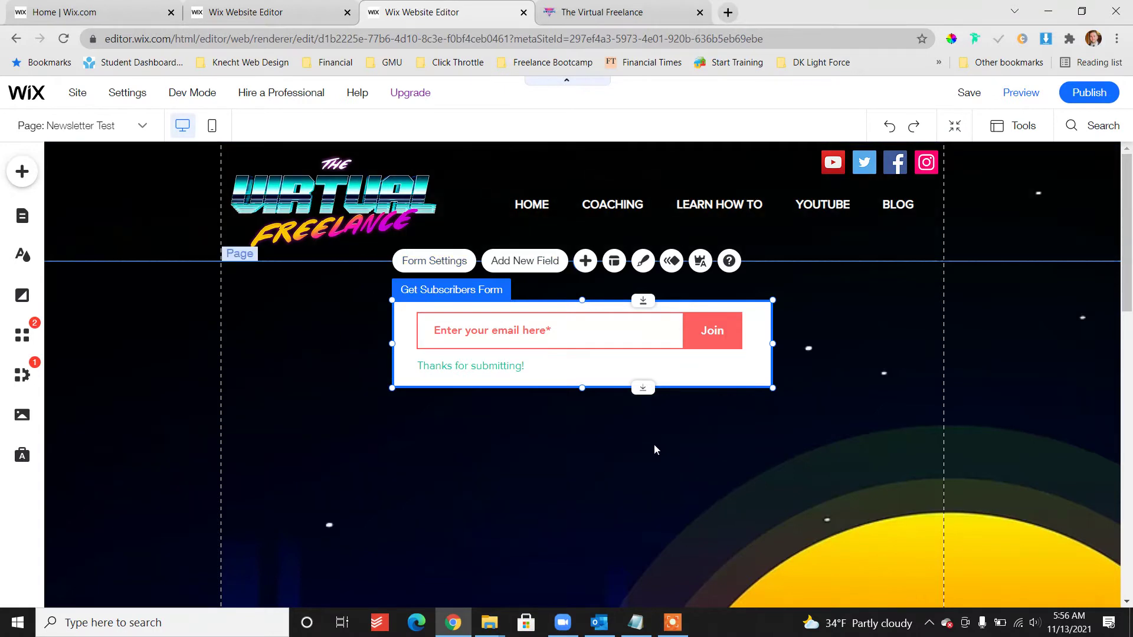
Rename the form from 'Subscriptions' to 'Get Subscribers Blog Form' in its settings
{"action": "left_click", "coordinate": [434, 263]}
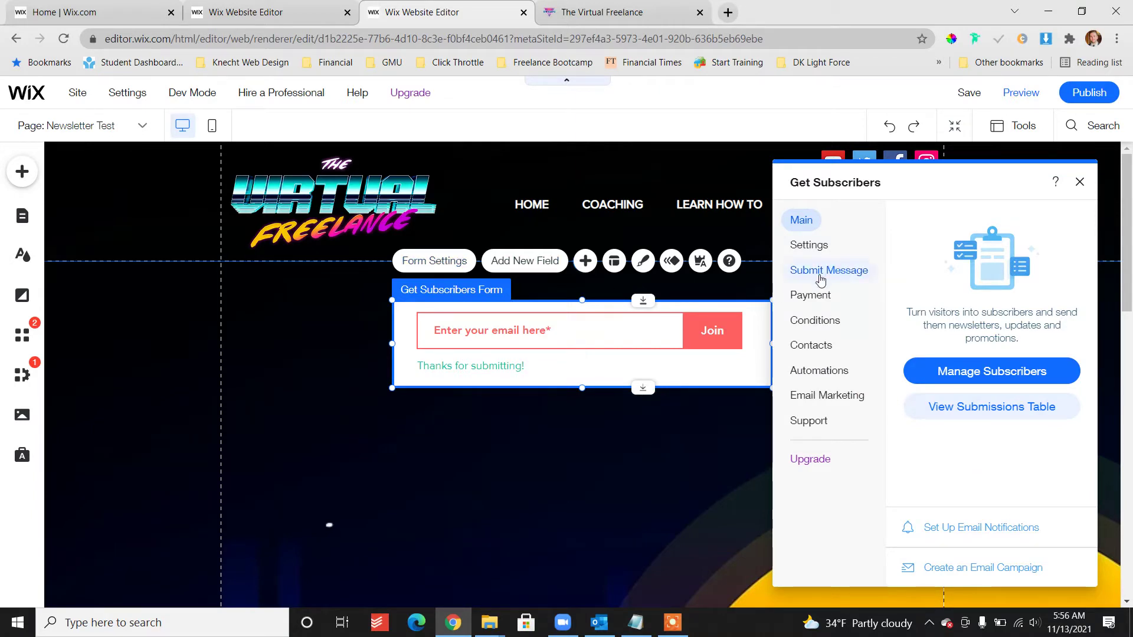
{"action": "left_click", "coordinate": [813, 247]}
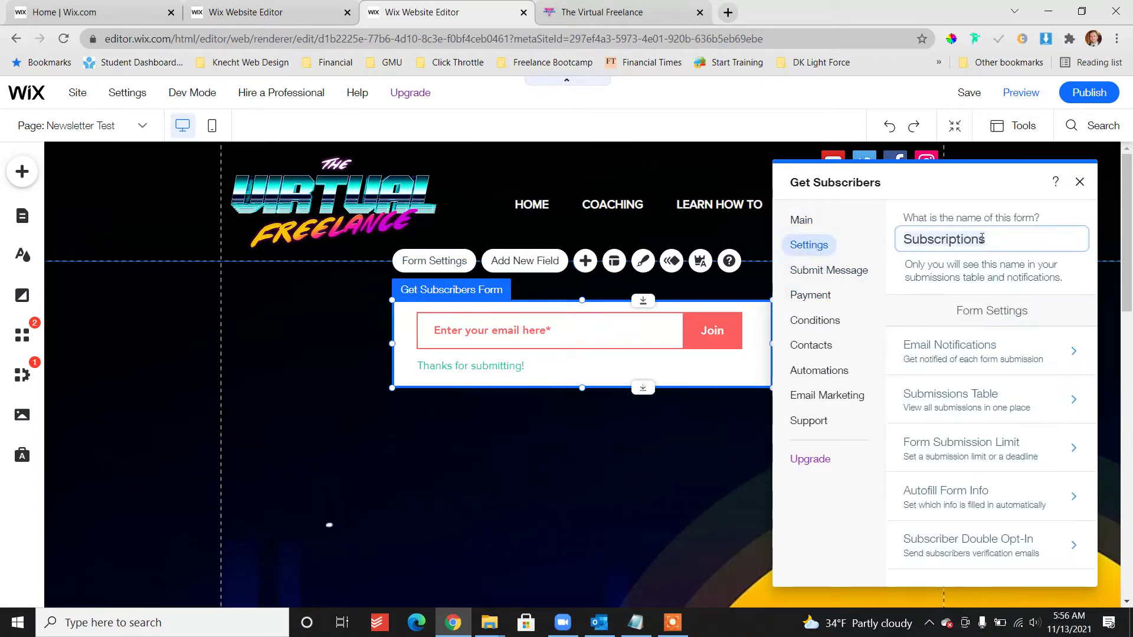
{"action": "double_click", "coordinate": [982, 238]}
{"action": "type", "text": "Get Subsc"}
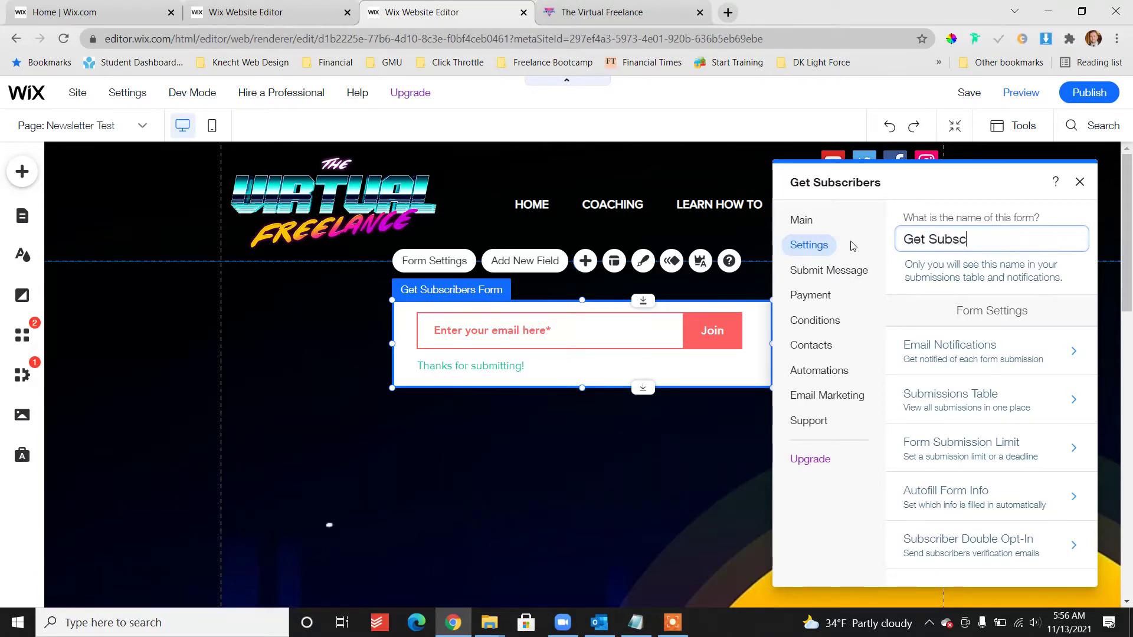
{"action": "type", "text": "ribers Blog Form"}
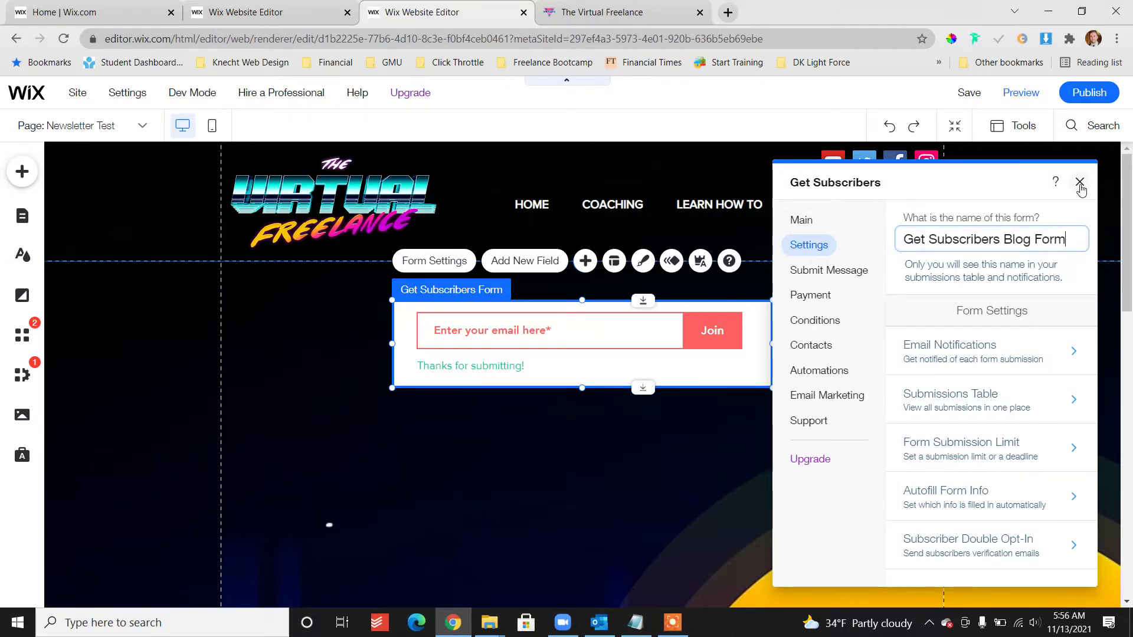
{"action": "left_click", "coordinate": [1080, 186]}
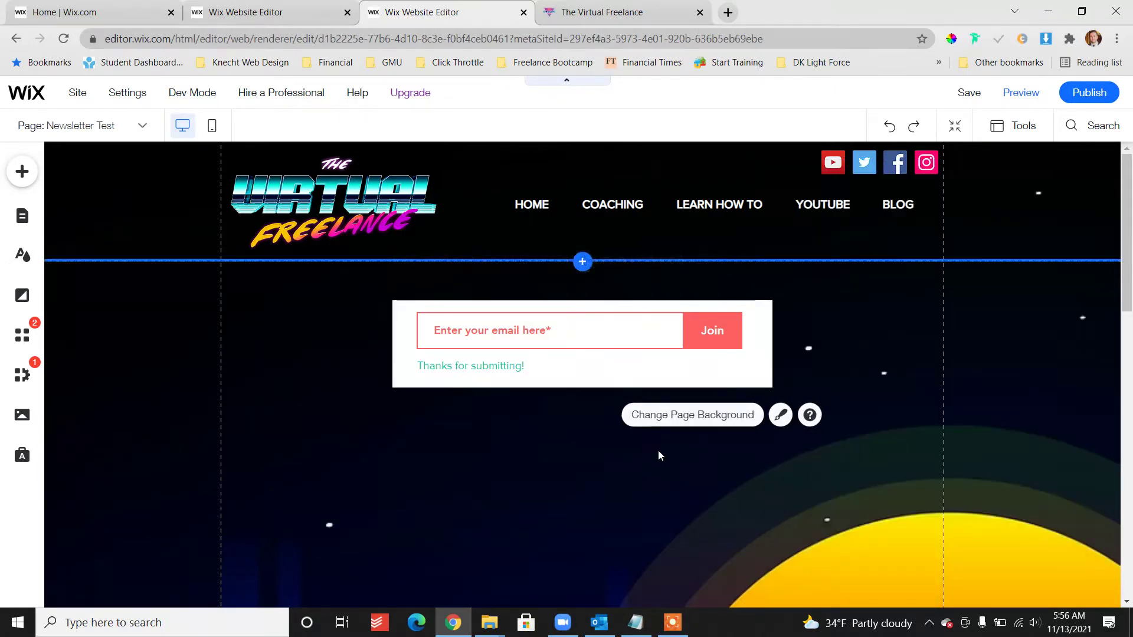
Publish the site and move back to the other browser tab
{"action": "left_click", "coordinate": [1086, 94]}
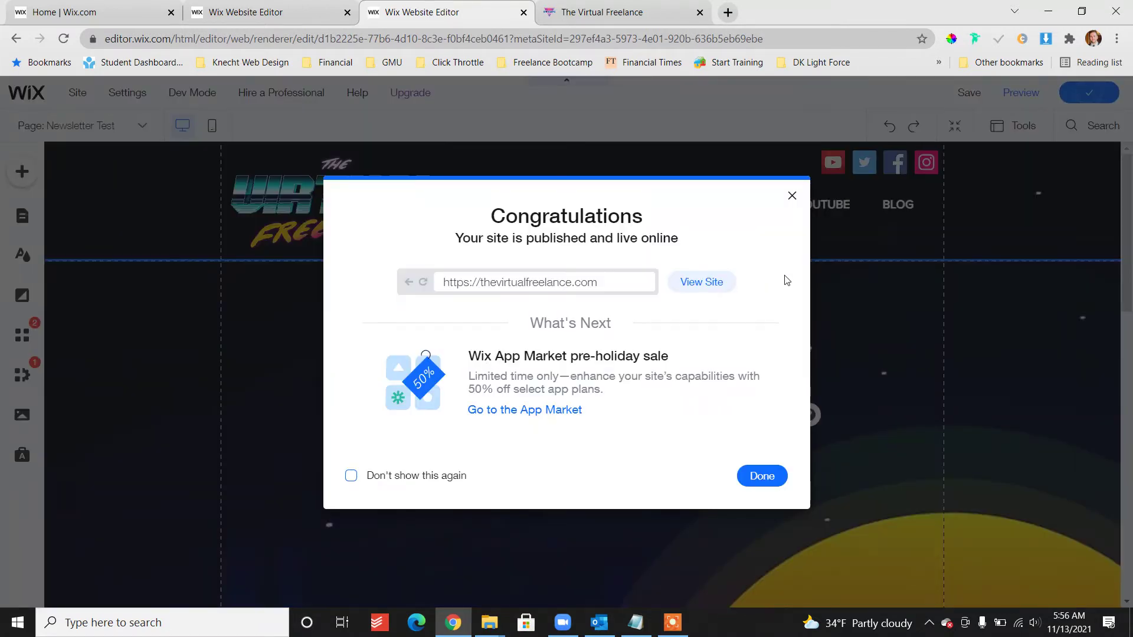
{"action": "left_click", "coordinate": [761, 476]}
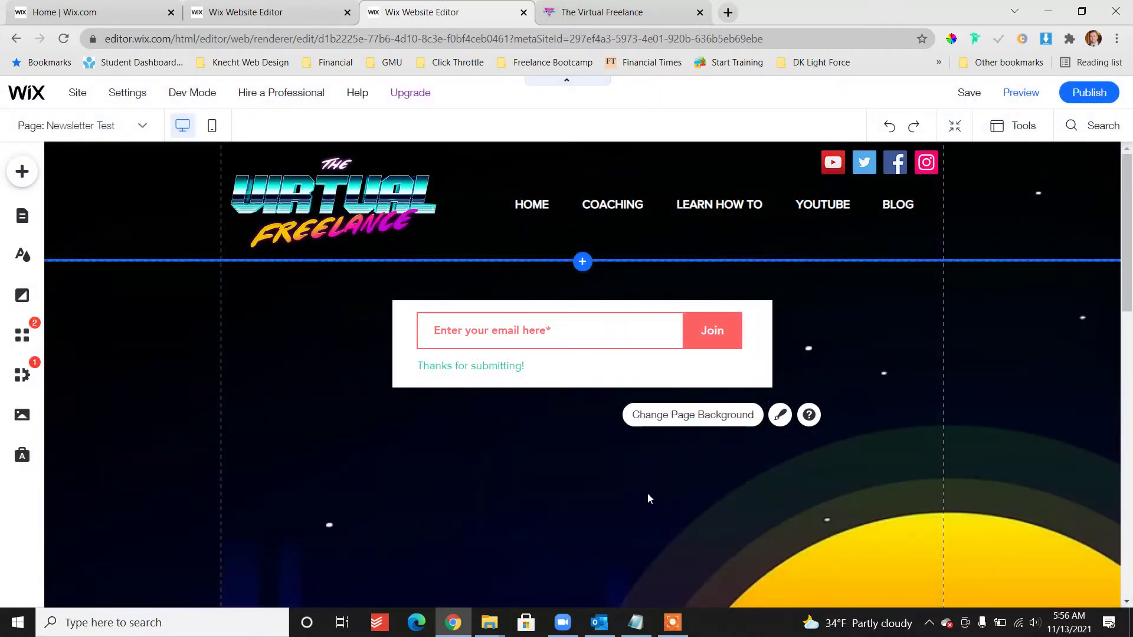
{"action": "left_click", "coordinate": [267, 5]}
Return to the Wix dashboard and close the duplicate editor tab
{"action": "left_click", "coordinate": [88, 12]}
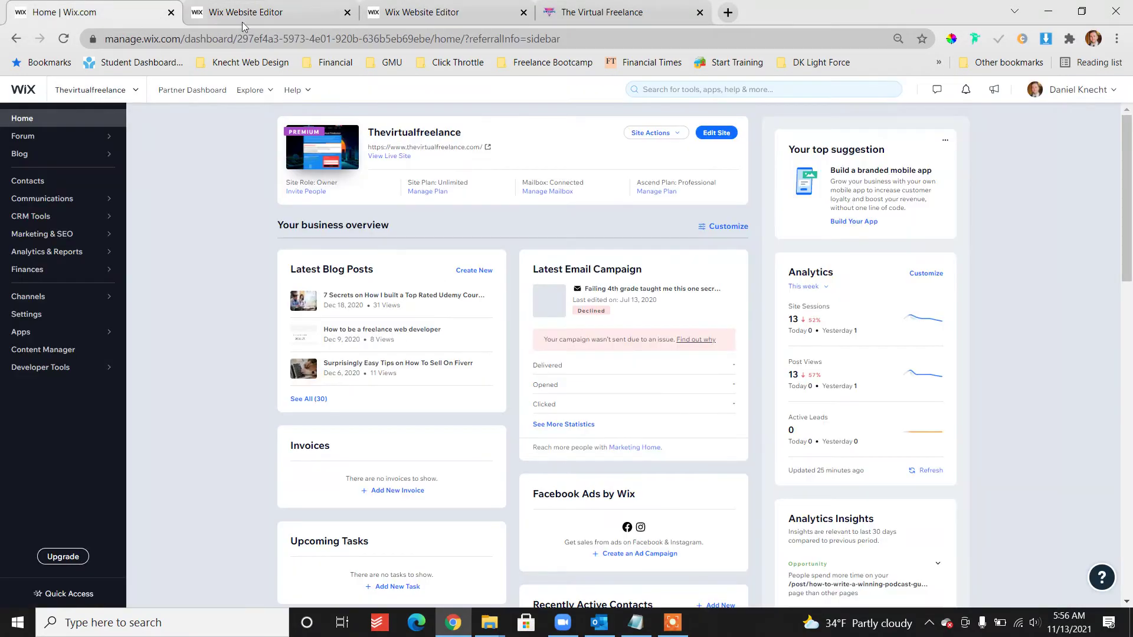
{"action": "left_click", "coordinate": [347, 12]}
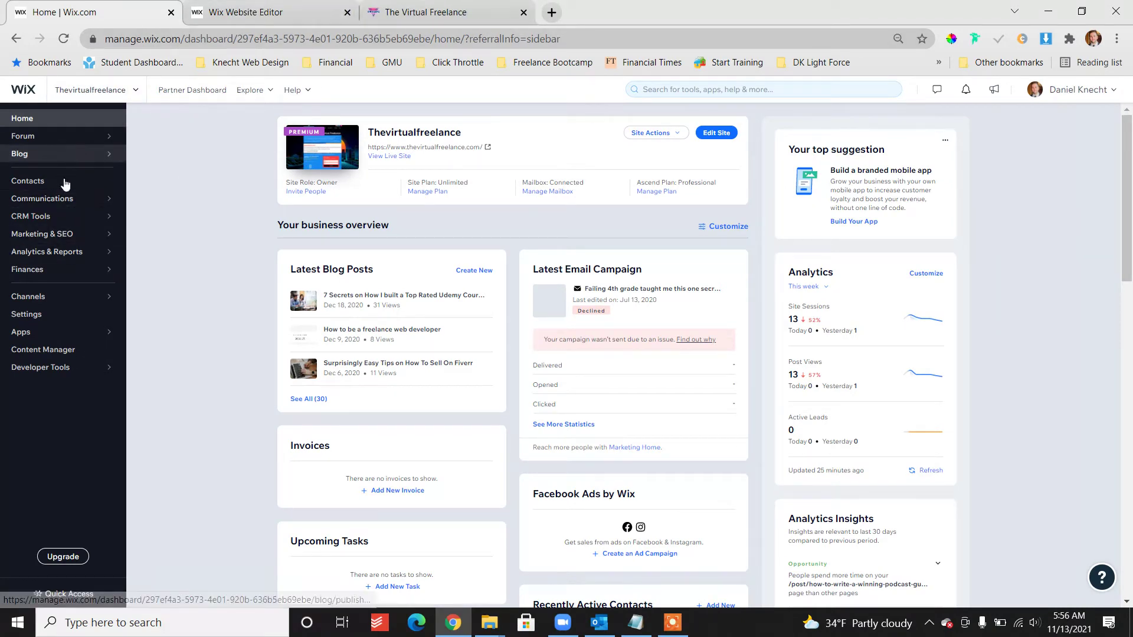
{"action": "mouse_move", "coordinate": [51, 199]}
{"action": "mouse_move", "coordinate": [44, 219]}
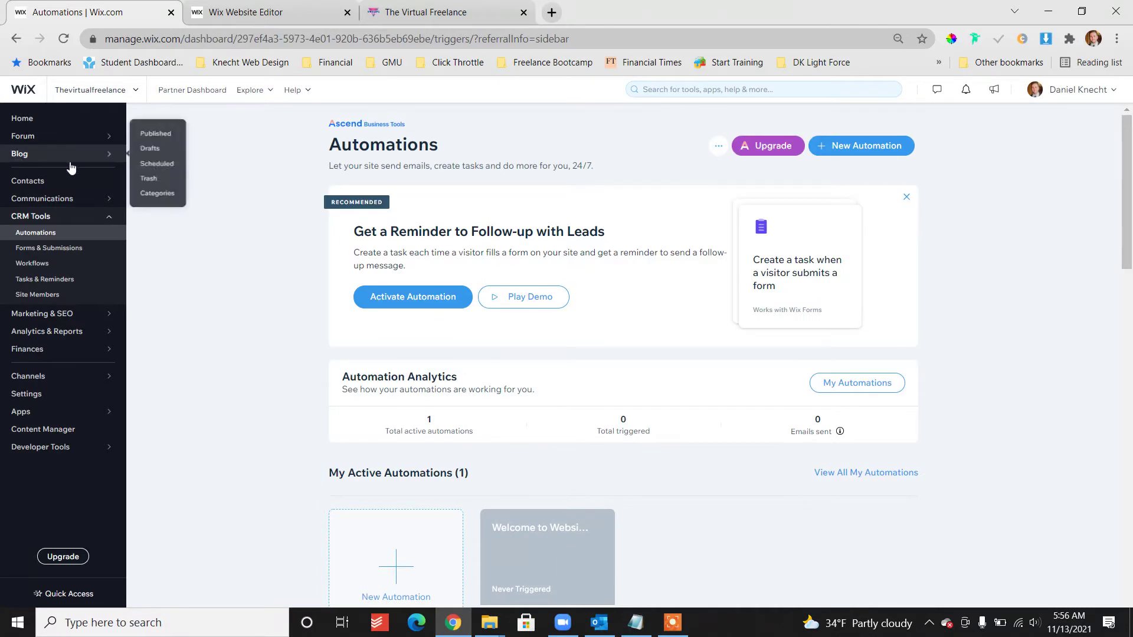
{"action": "mouse_move", "coordinate": [60, 162]}
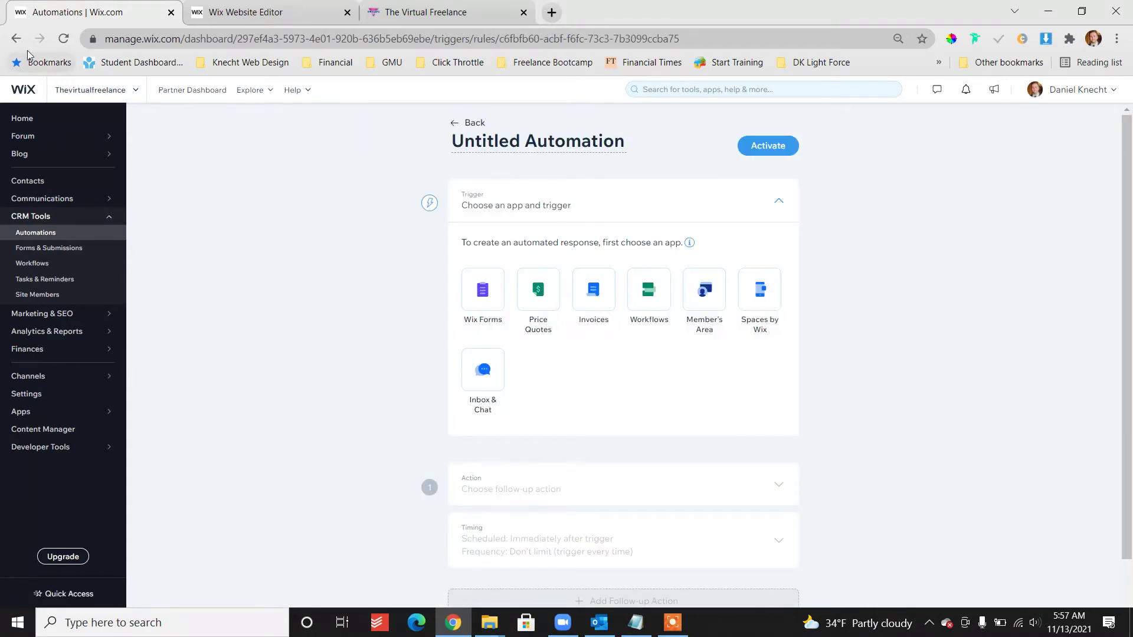
Delete the old welcome automation from the Automations overview and confirm
{"action": "left_click", "coordinate": [16, 38]}
{"action": "scroll", "coordinate": [679, 354], "scroll_direction": "down", "scroll_amount": 3}
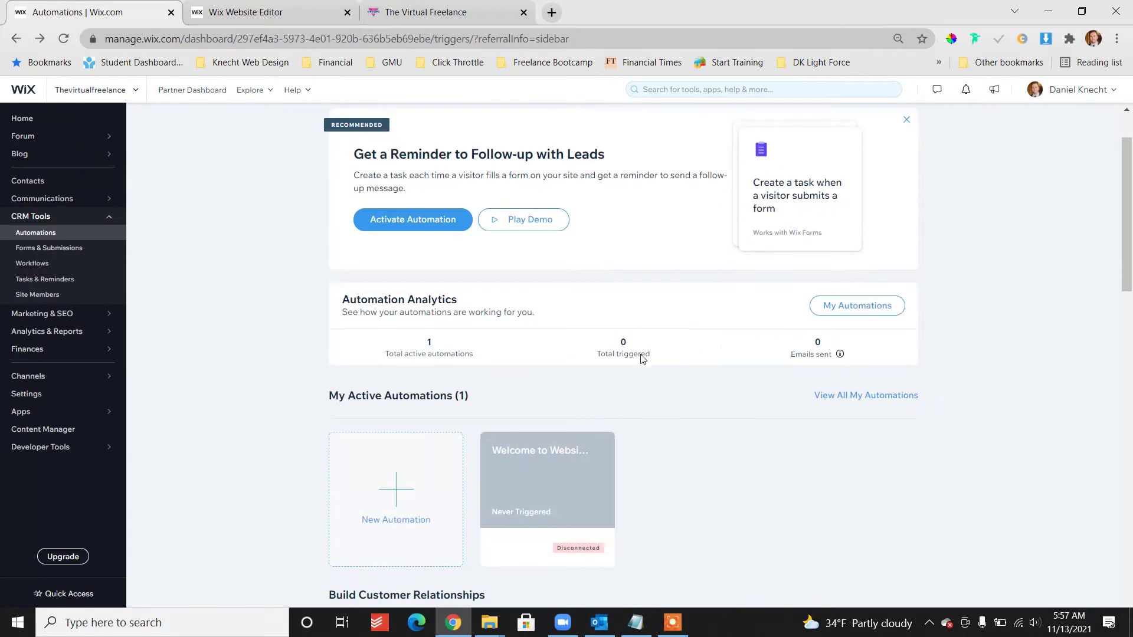
{"action": "left_click", "coordinate": [600, 379]}
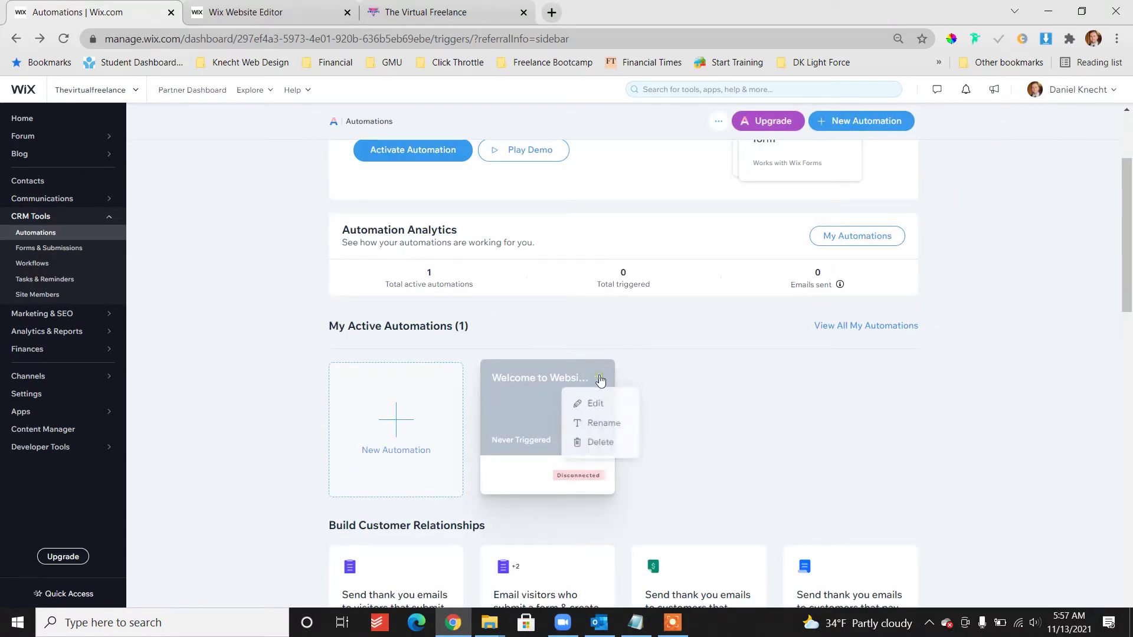
{"action": "left_click", "coordinate": [600, 443]}
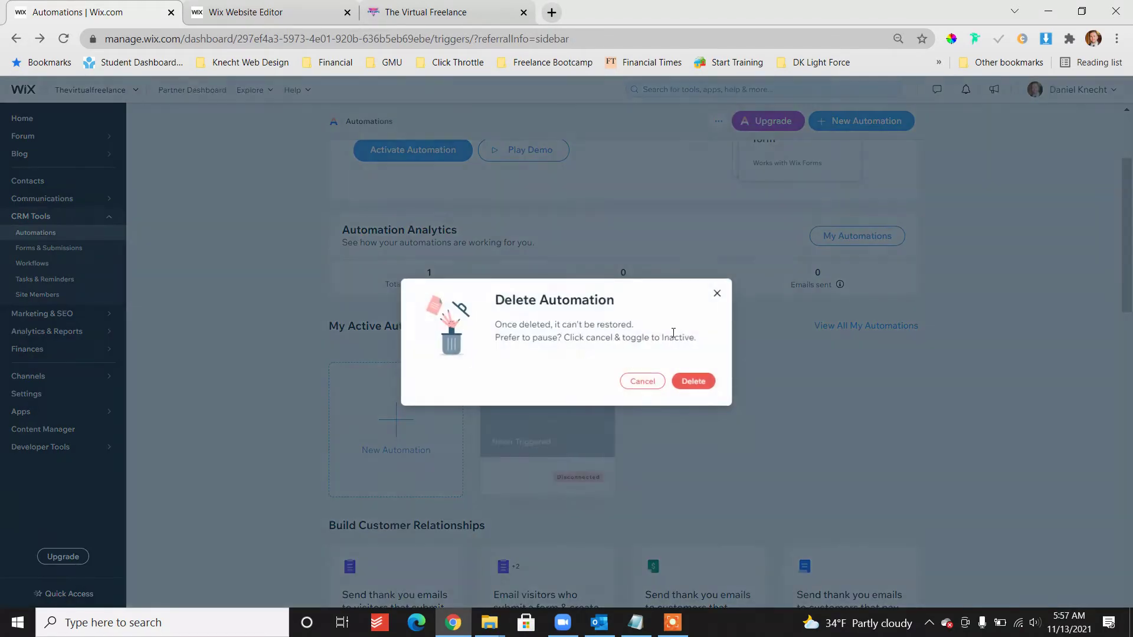
{"action": "left_click", "coordinate": [694, 381]}
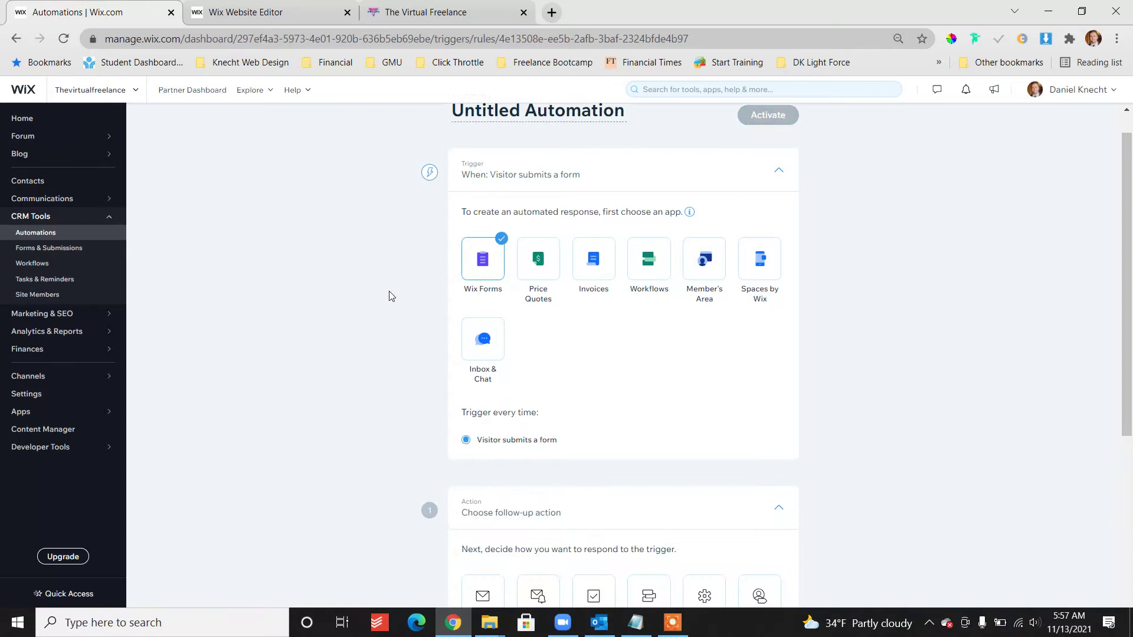
{"action": "scroll", "coordinate": [385, 304], "scroll_direction": "up", "scroll_amount": 2}
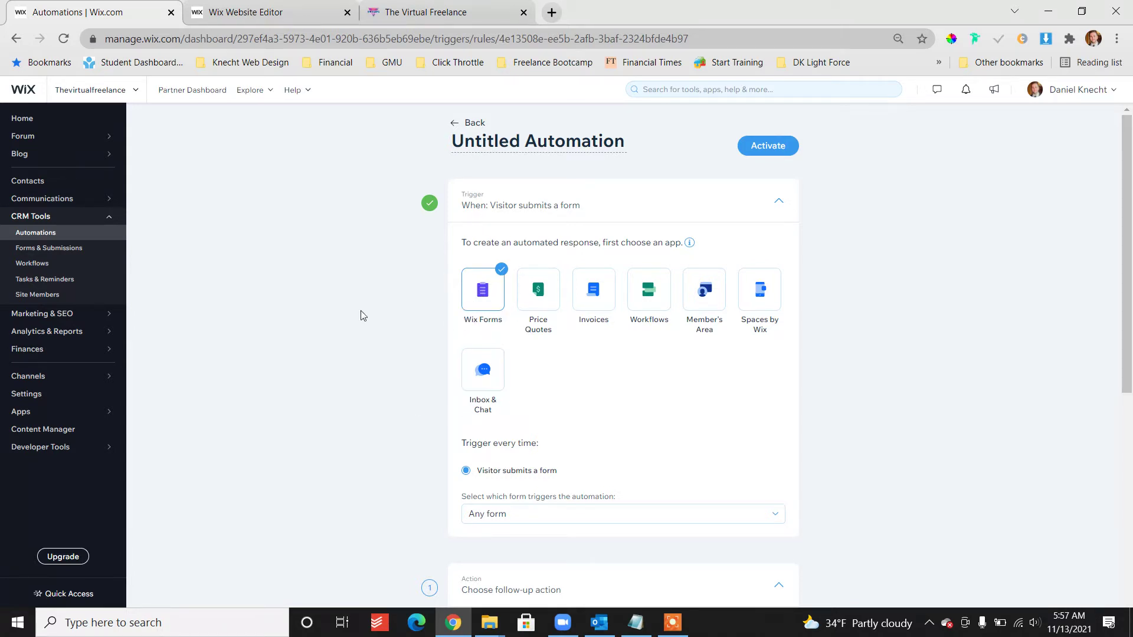
Limit the Wix Forms trigger to a specific form, 'Get Subscribers Blog Form'
{"action": "scroll", "coordinate": [470, 274], "scroll_direction": "down", "scroll_amount": 4}
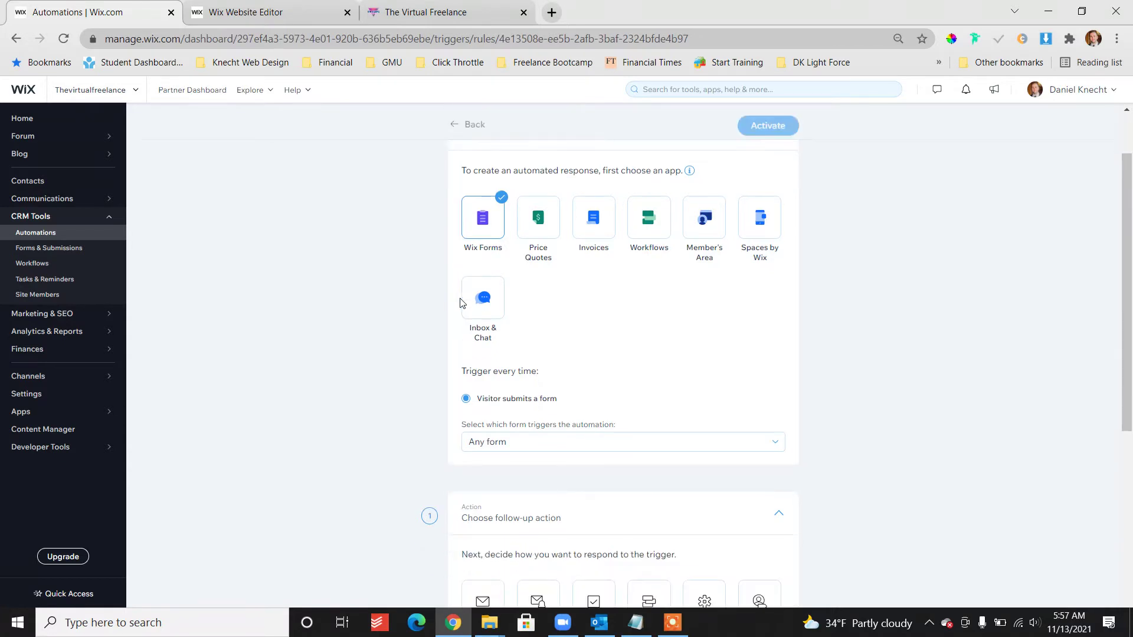
{"action": "left_click", "coordinate": [506, 295]}
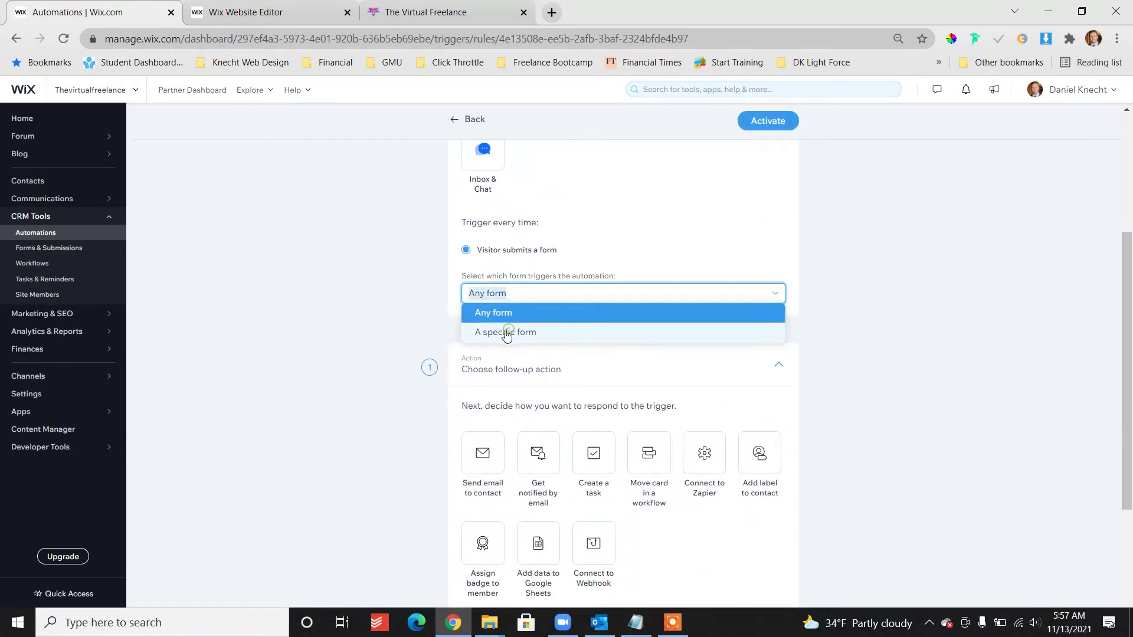
{"action": "left_click", "coordinate": [507, 332]}
{"action": "left_click", "coordinate": [538, 334]}
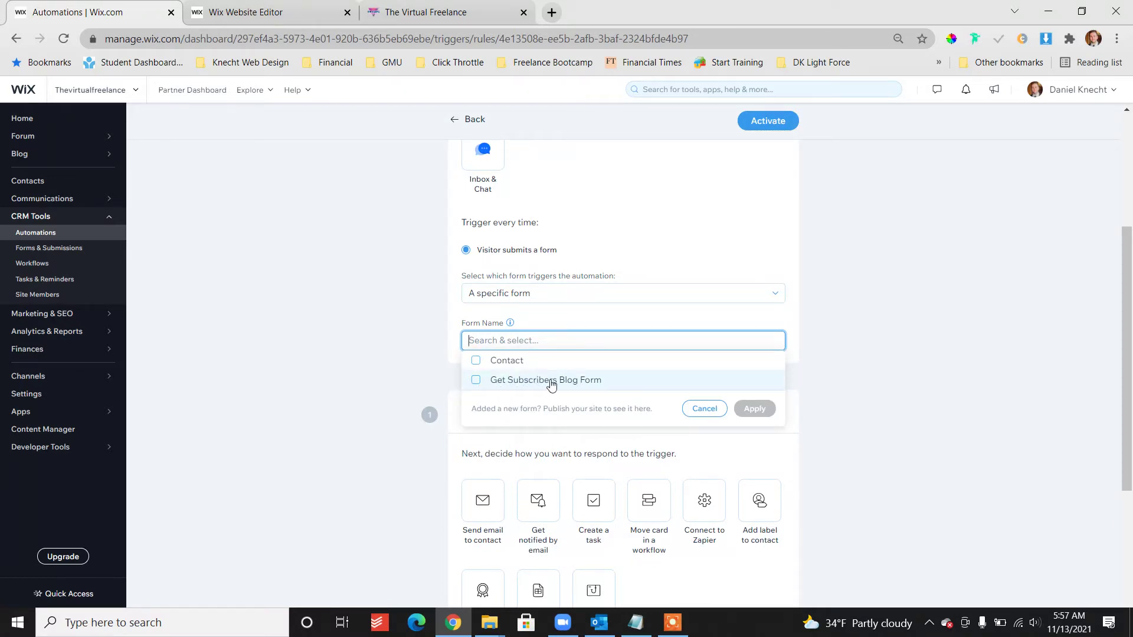
{"action": "left_click", "coordinate": [476, 380]}
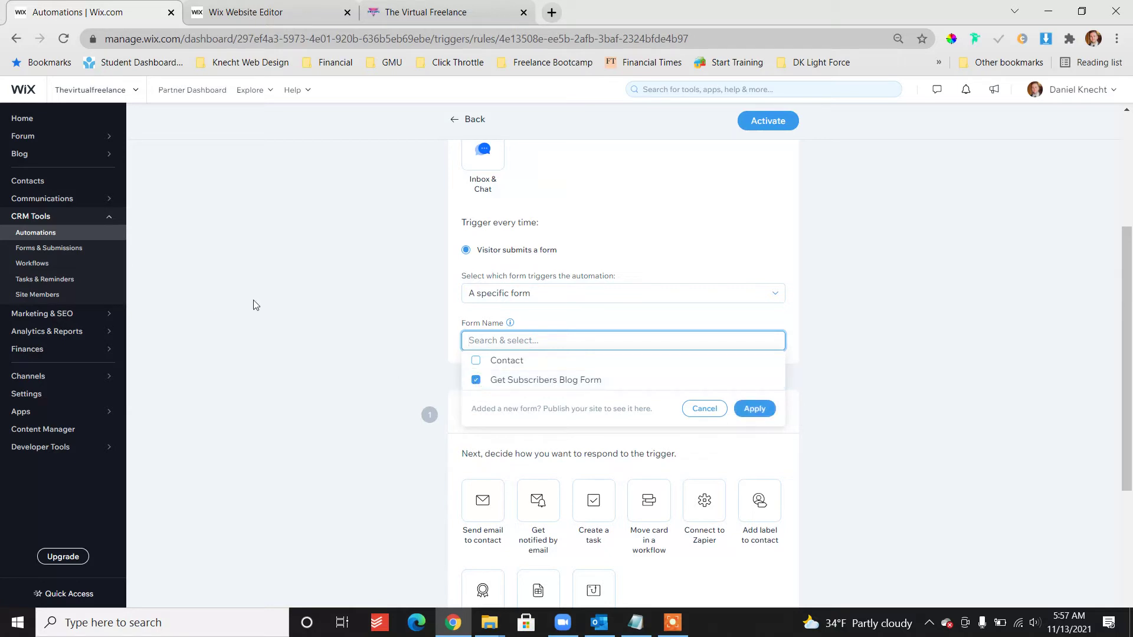
{"action": "left_click", "coordinate": [749, 408]}
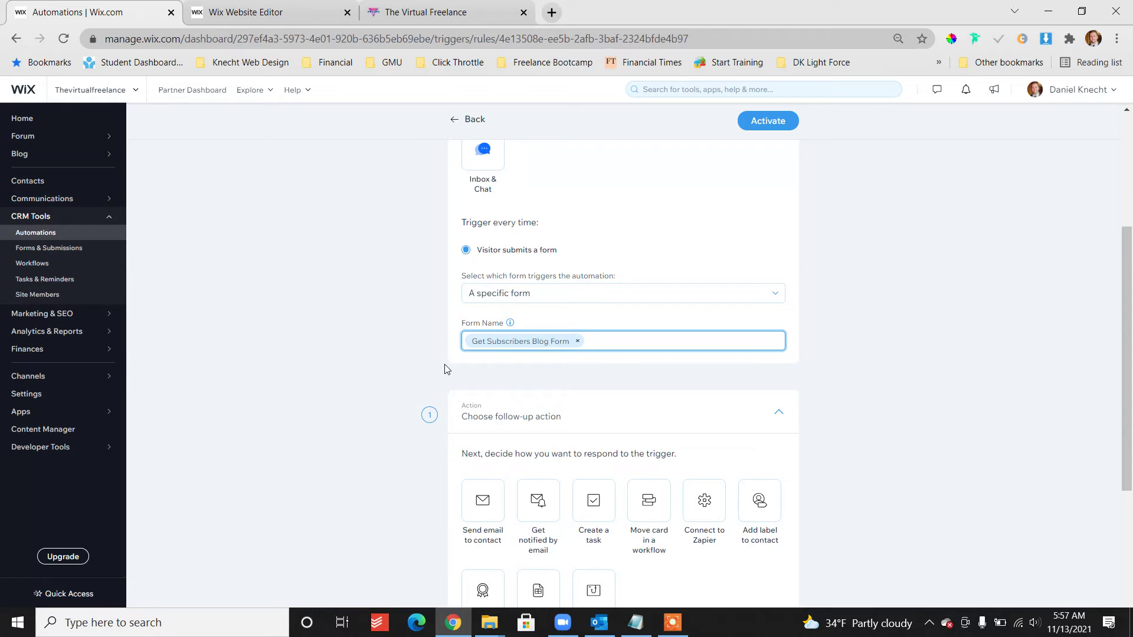
Set the action to 'Send email to contact' and open its email template for editing
{"action": "scroll", "coordinate": [446, 377], "scroll_direction": "down", "scroll_amount": 3}
{"action": "left_click", "coordinate": [483, 354]}
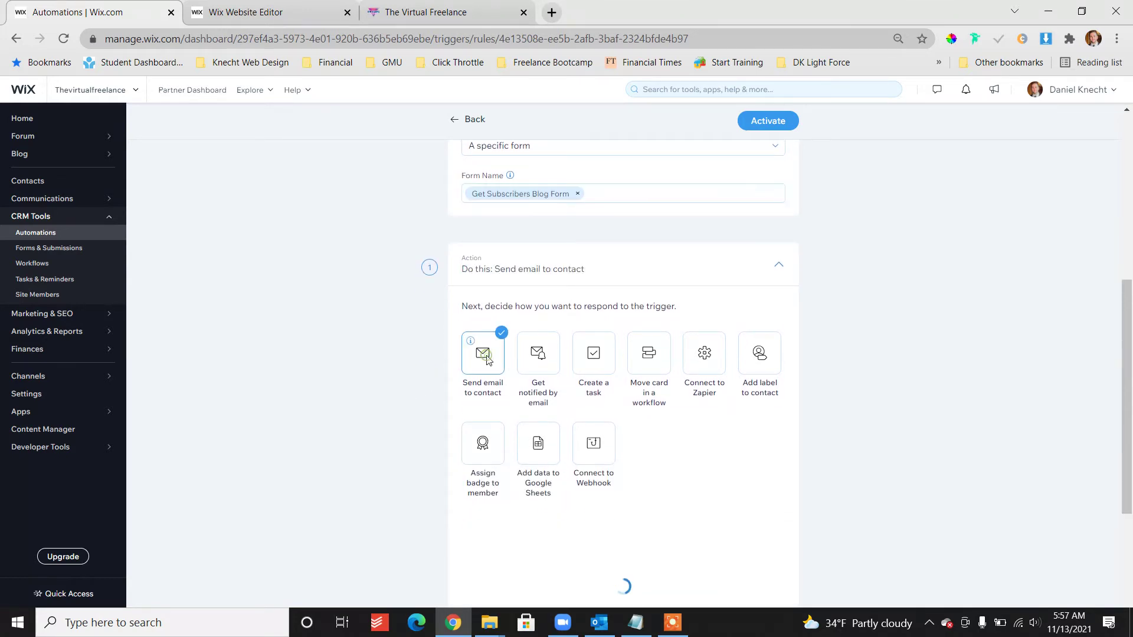
{"action": "scroll", "coordinate": [474, 382], "scroll_direction": "down", "scroll_amount": 4}
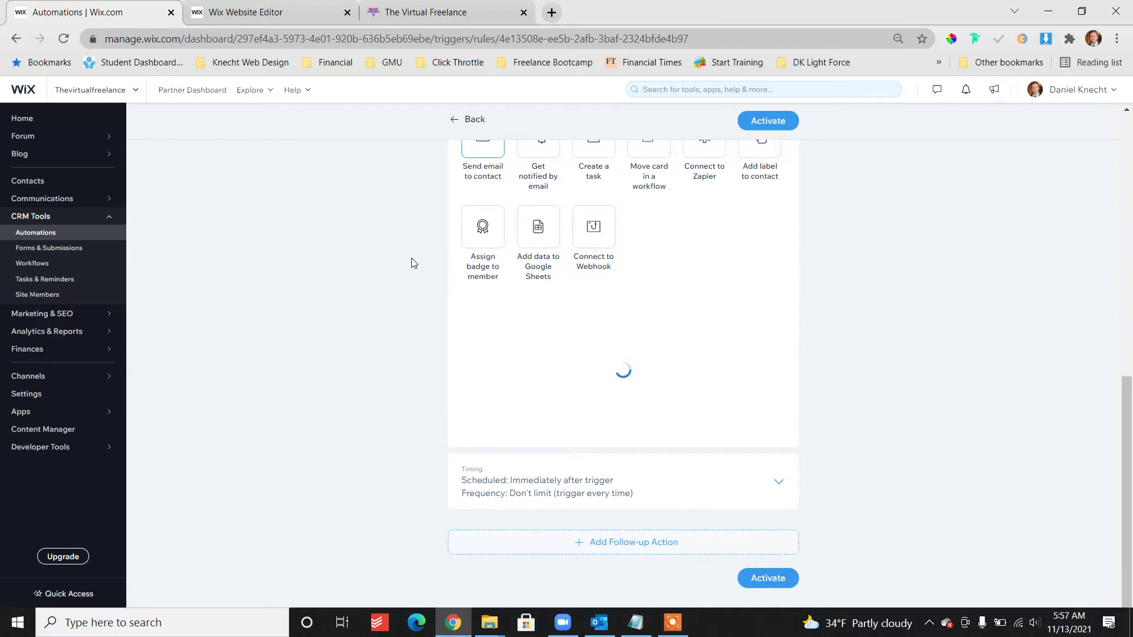
{"action": "scroll", "coordinate": [413, 263], "scroll_direction": "up", "scroll_amount": 2}
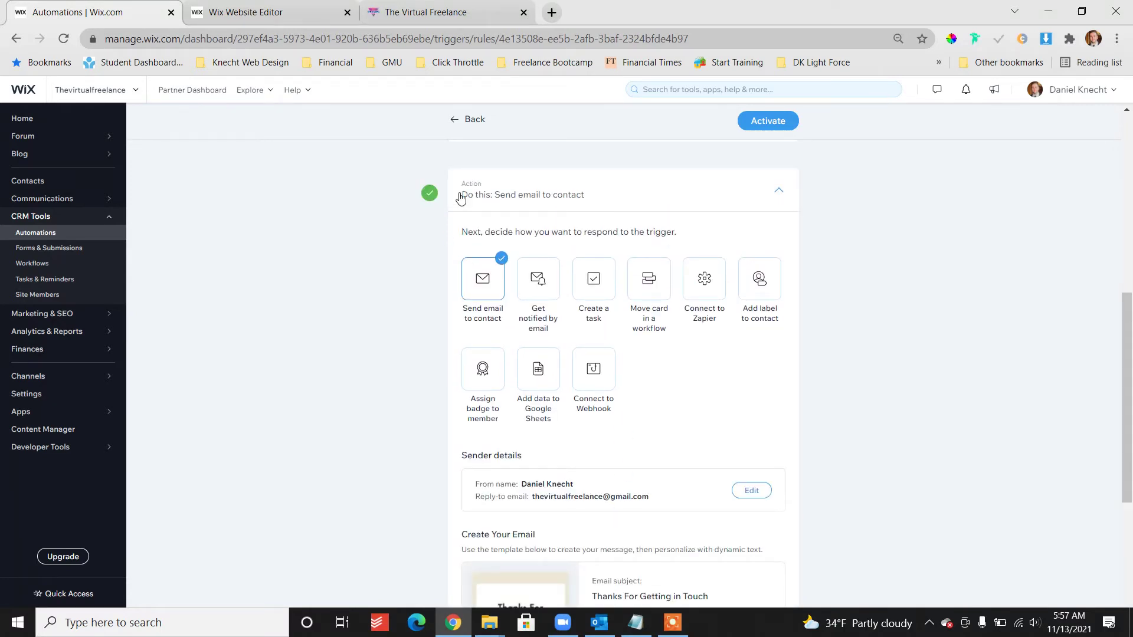
{"action": "scroll", "coordinate": [473, 193], "scroll_direction": "up", "scroll_amount": 8}
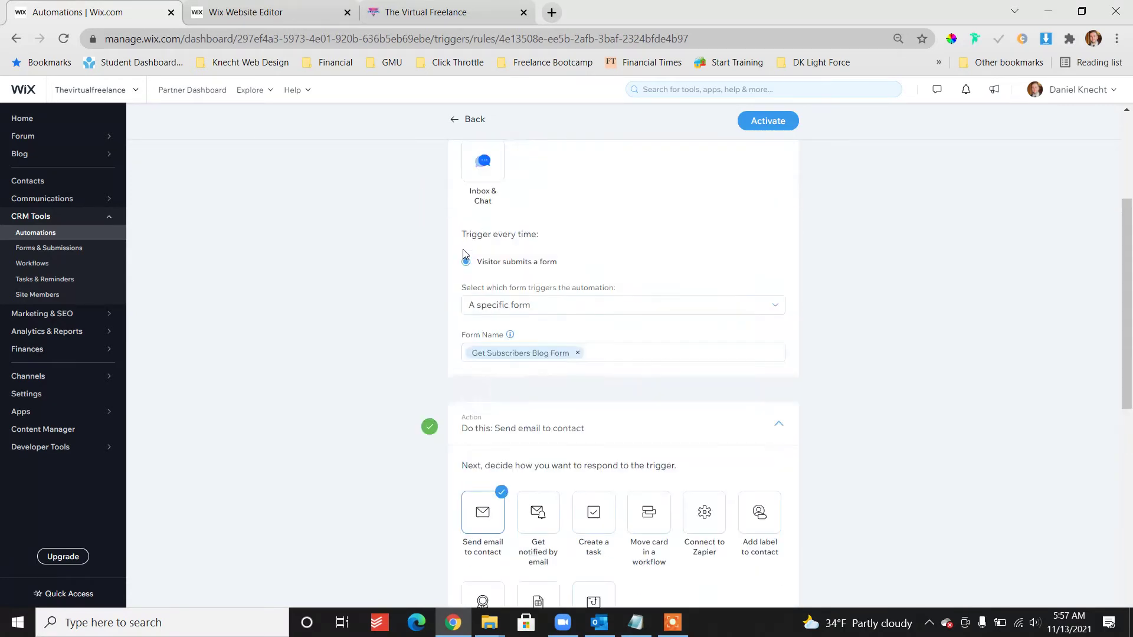
{"action": "scroll", "coordinate": [493, 198], "scroll_direction": "down", "scroll_amount": 5}
{"action": "scroll", "coordinate": [490, 223], "scroll_direction": "down", "scroll_amount": 7}
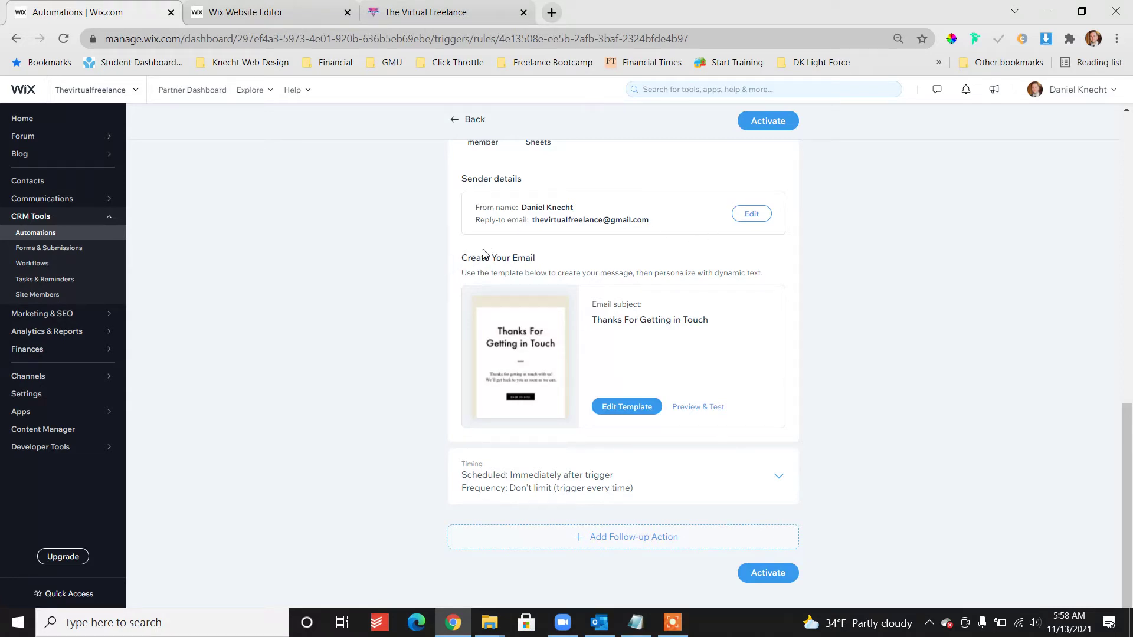
{"action": "left_click", "coordinate": [626, 406]}
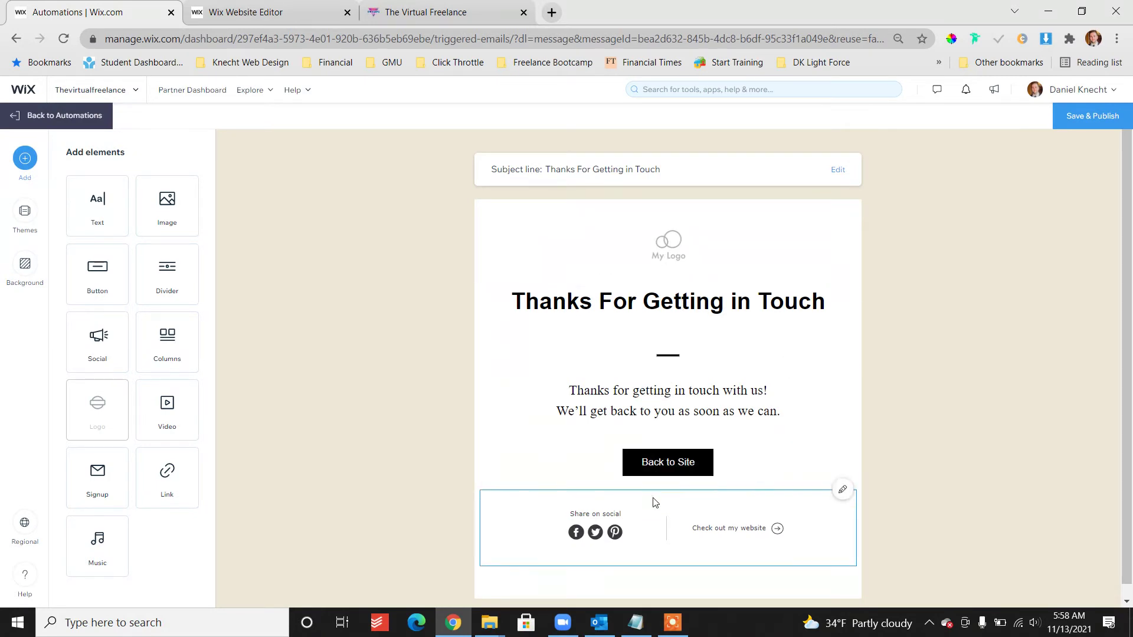
{"action": "scroll", "coordinate": [630, 516], "scroll_direction": "down", "scroll_amount": 1}
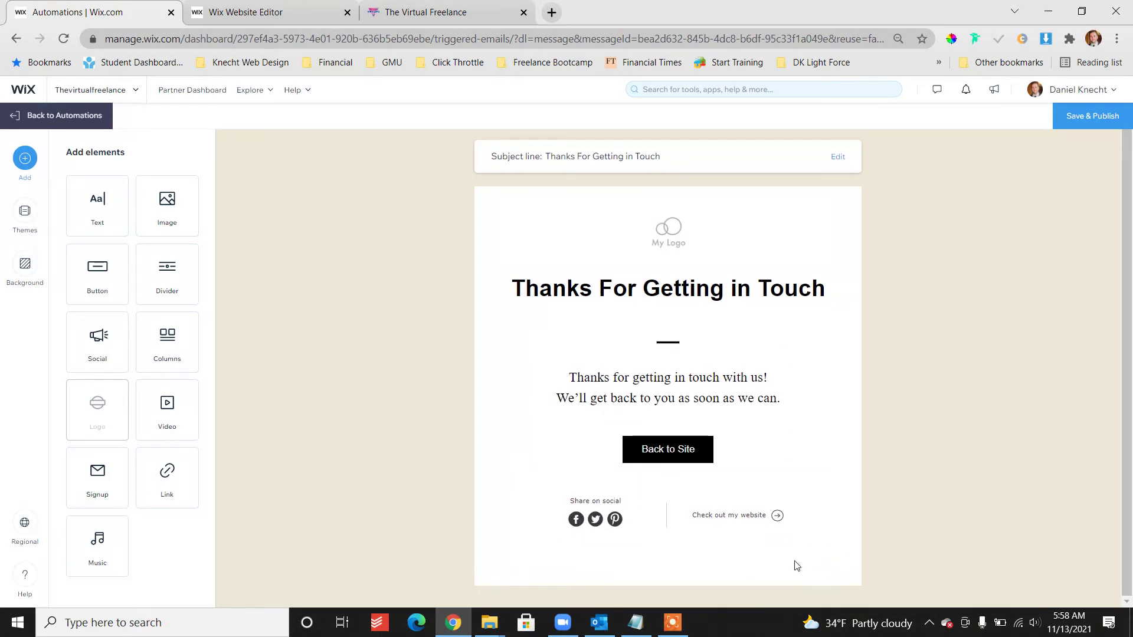
{"action": "scroll", "coordinate": [338, 401], "scroll_direction": "up", "scroll_amount": 1}
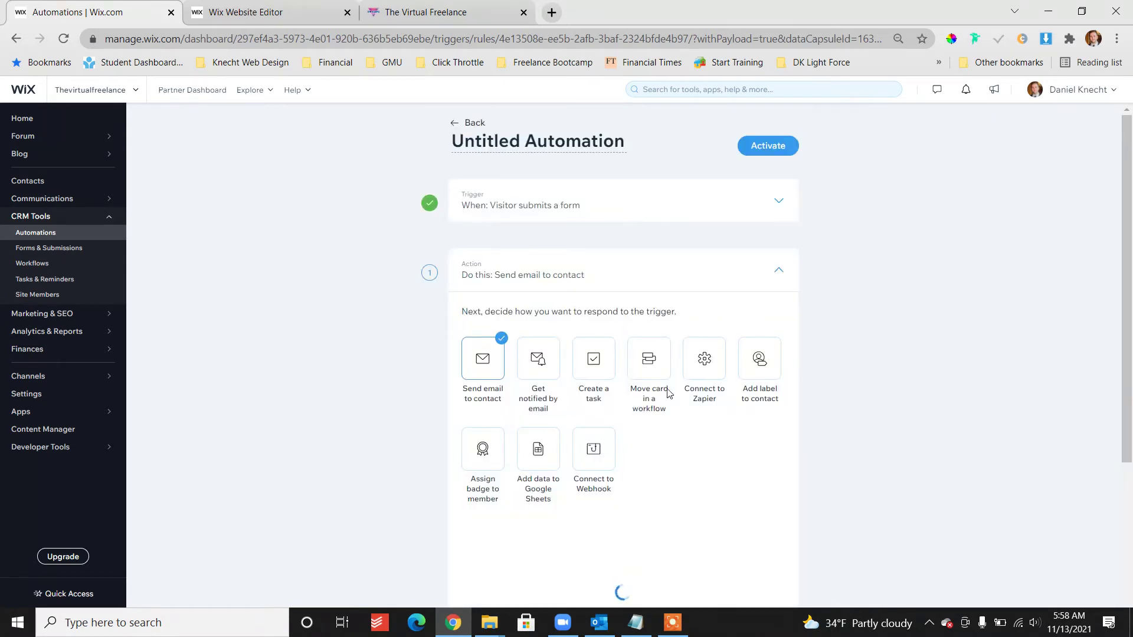
Activate the automation, saving it under the name 'Welcome Email to Blog'
{"action": "scroll", "coordinate": [301, 357], "scroll_direction": "down", "scroll_amount": 5}
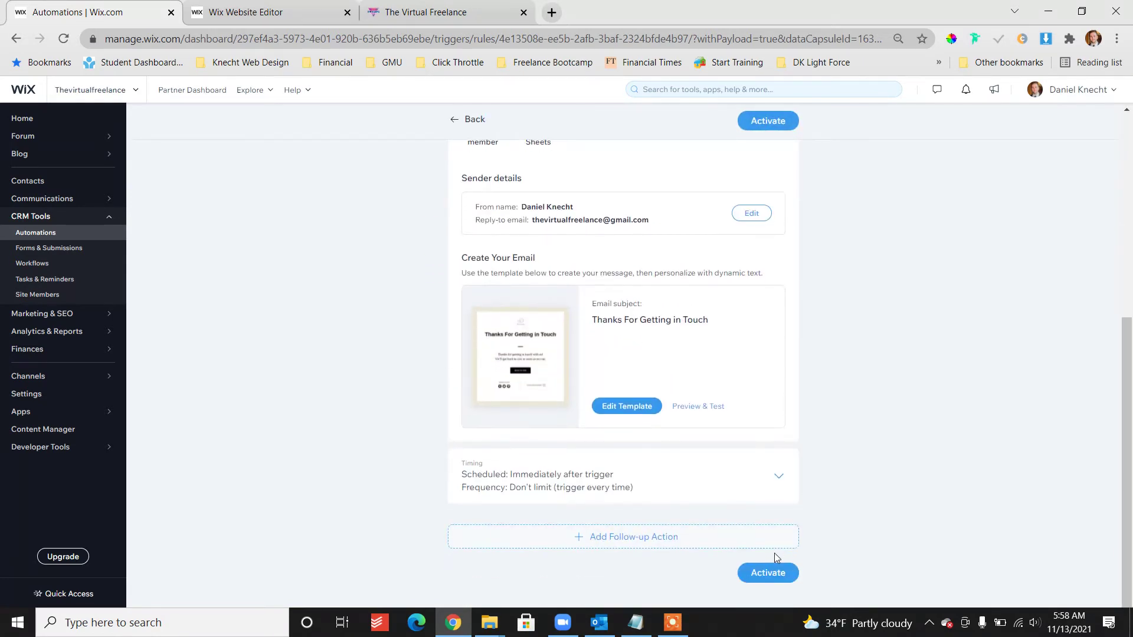
{"action": "left_click", "coordinate": [772, 578]}
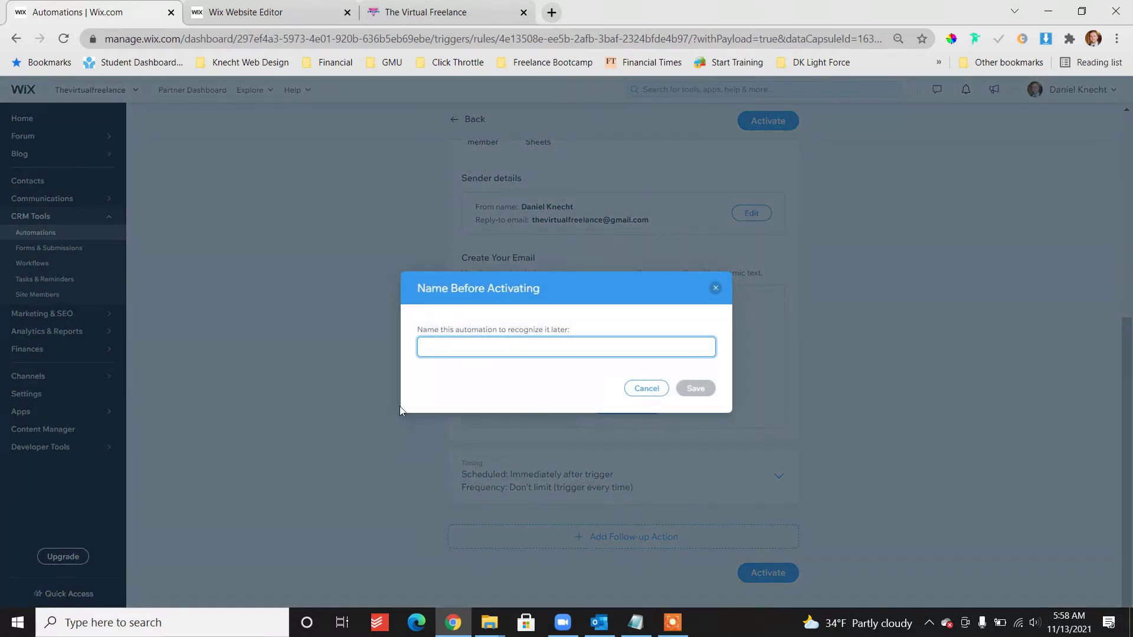
{"action": "type", "text": "Welcome Email to Blog"}
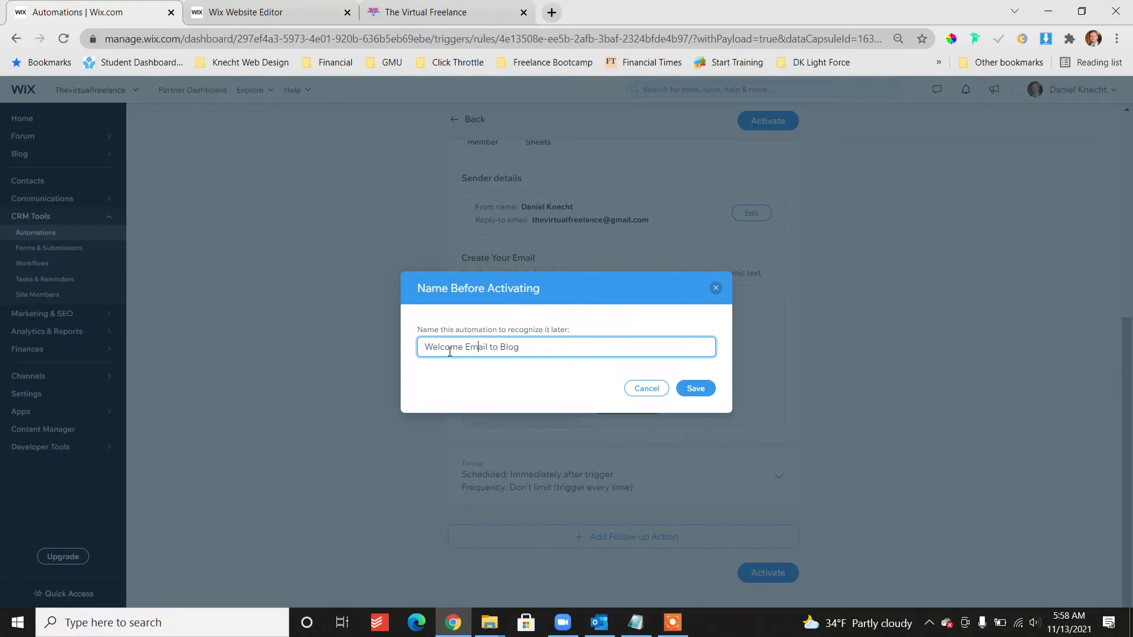
{"action": "left_click", "coordinate": [694, 388]}
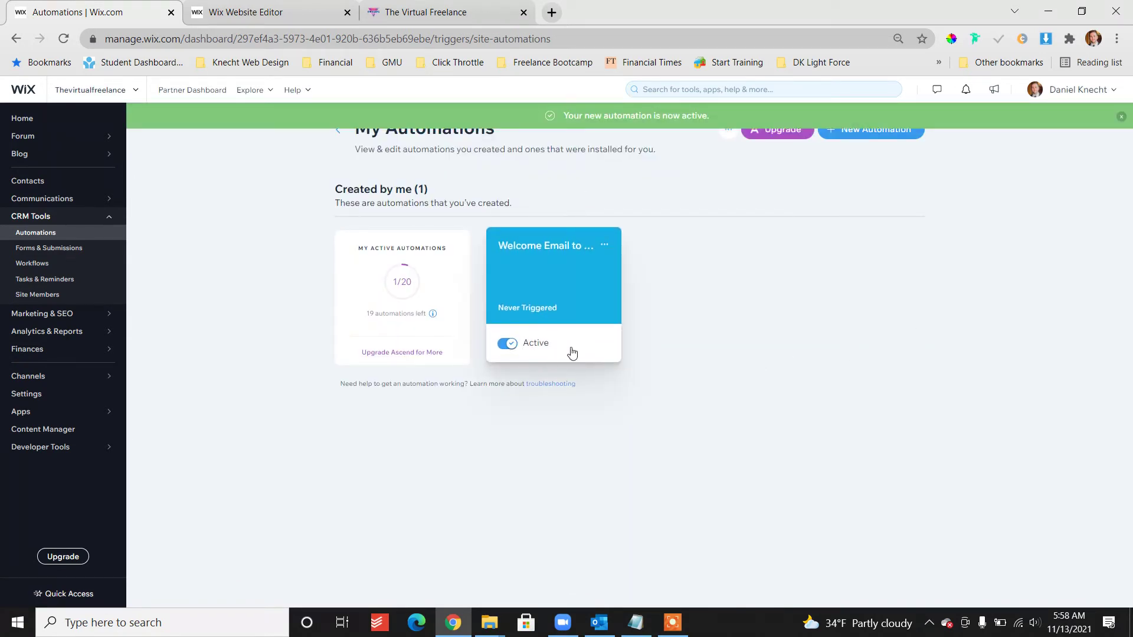
Check the live site and the Website Editor tab, then return to Automations
{"action": "left_click", "coordinate": [452, 14]}
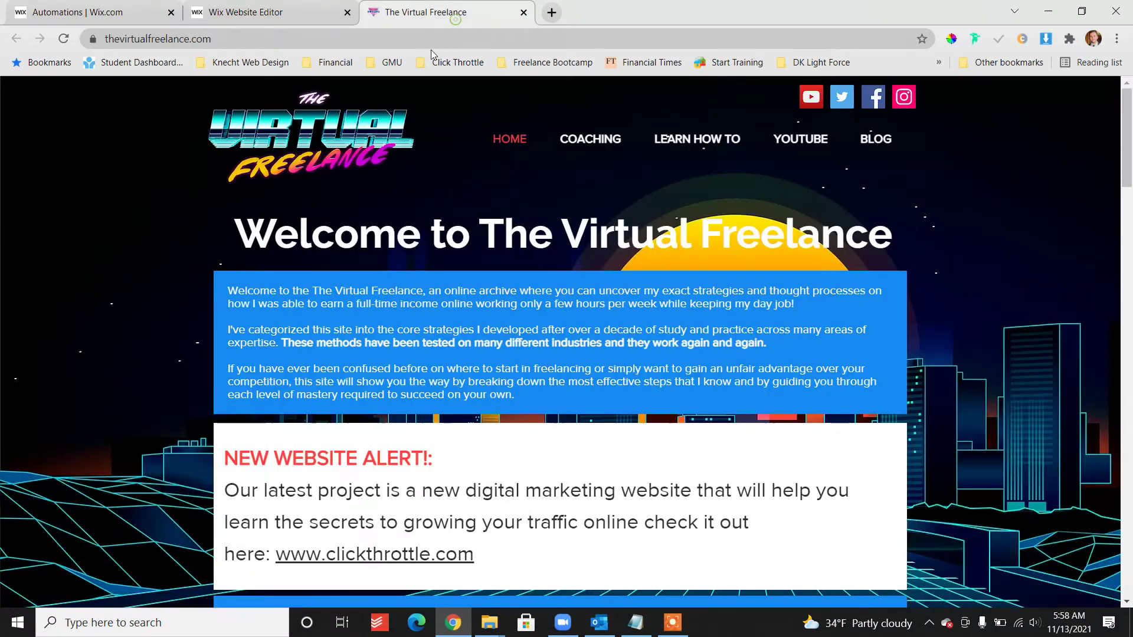
{"action": "left_click", "coordinate": [324, 6]}
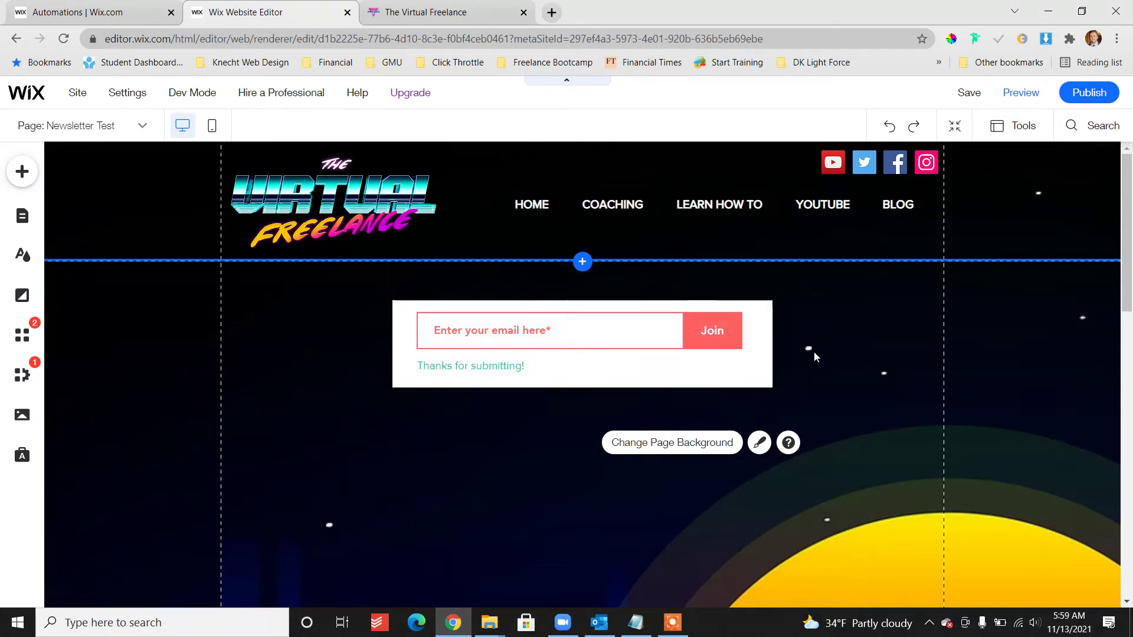
{"action": "left_click", "coordinate": [91, 11]}
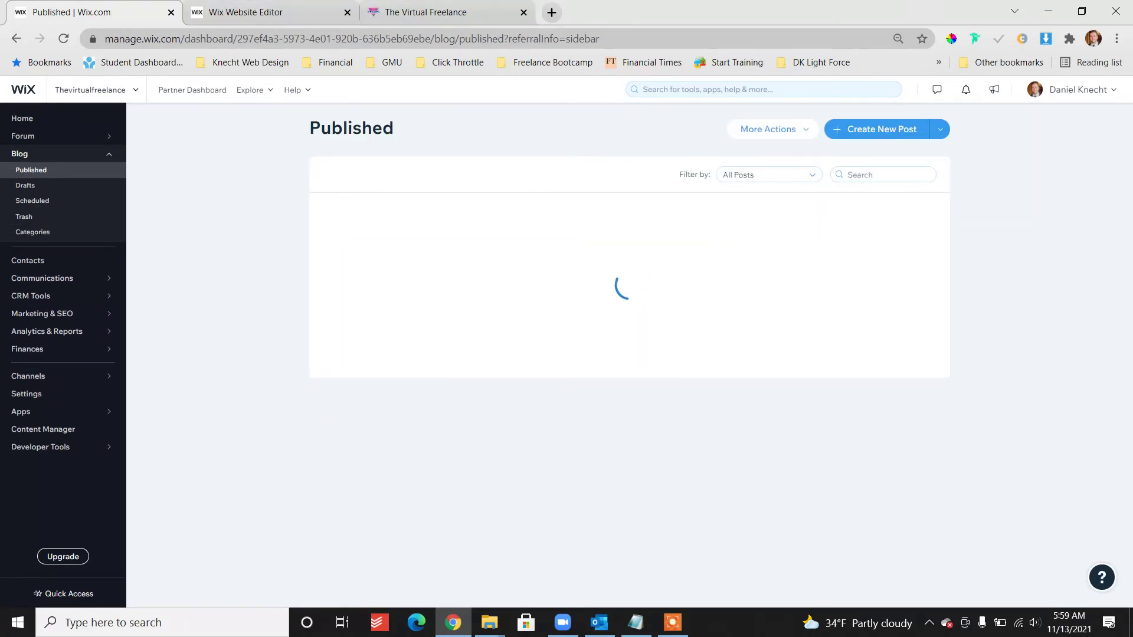
From More Actions > Blog settings, open 'Manage your notifications & emails'
{"action": "mouse_move", "coordinate": [19, 156]}
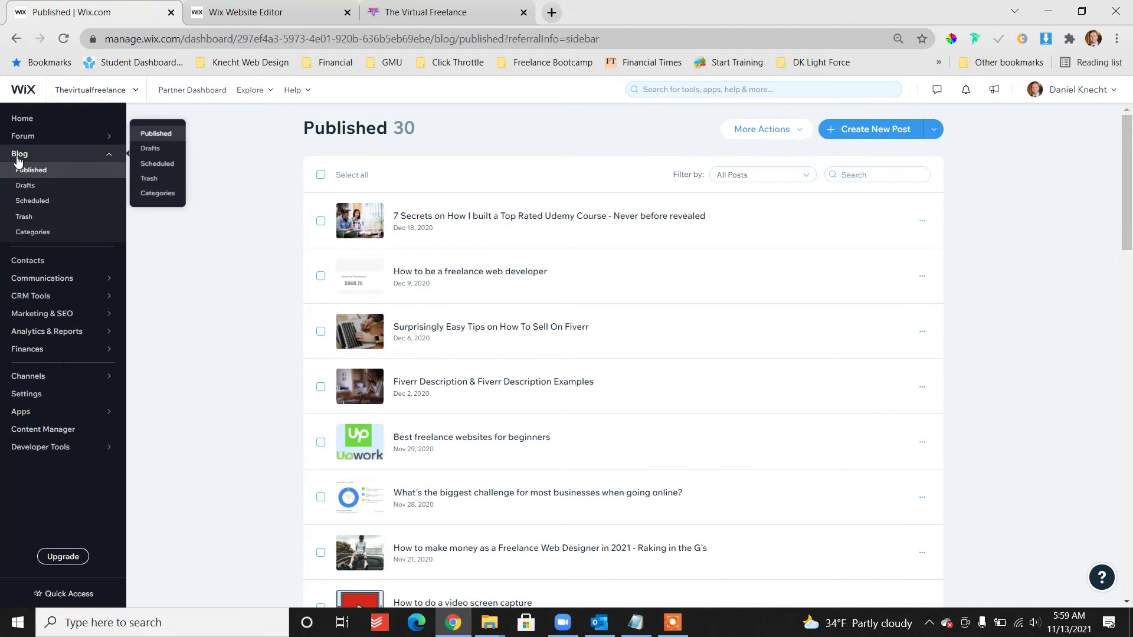
{"action": "left_click", "coordinate": [767, 129]}
{"action": "left_click", "coordinate": [760, 158]}
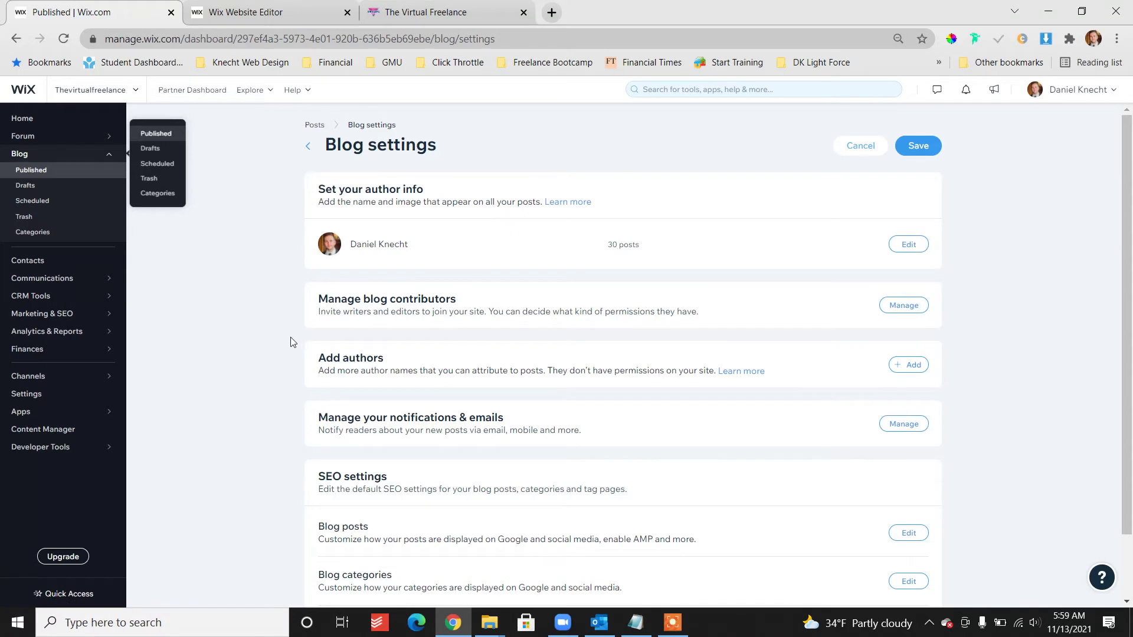
{"action": "scroll", "coordinate": [273, 344], "scroll_direction": "down", "scroll_amount": 2}
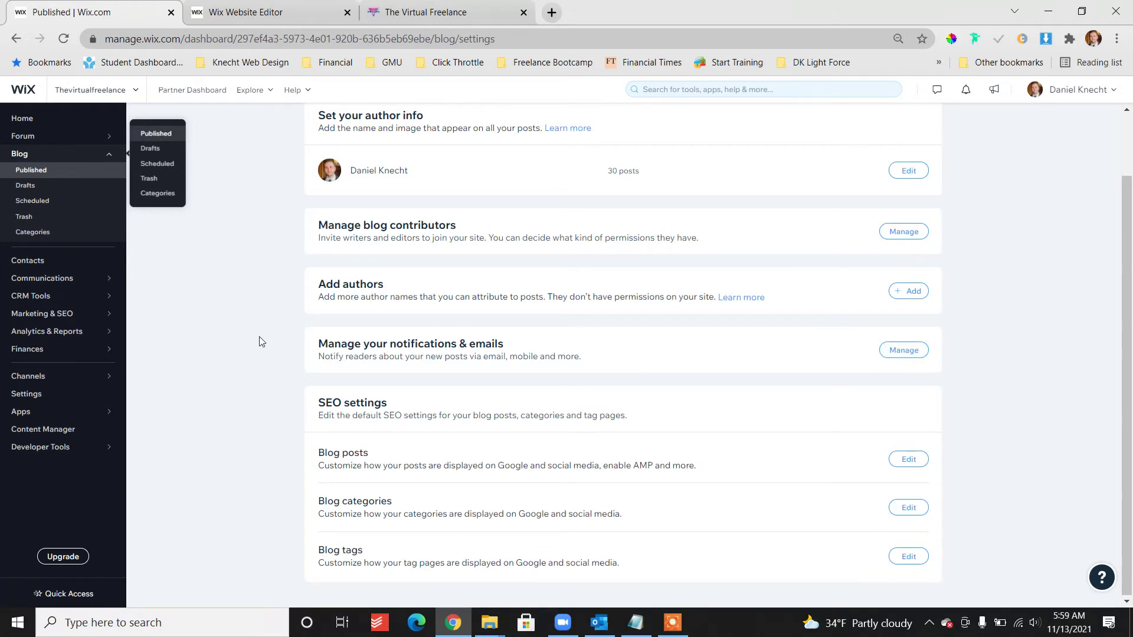
{"action": "left_click", "coordinate": [903, 350]}
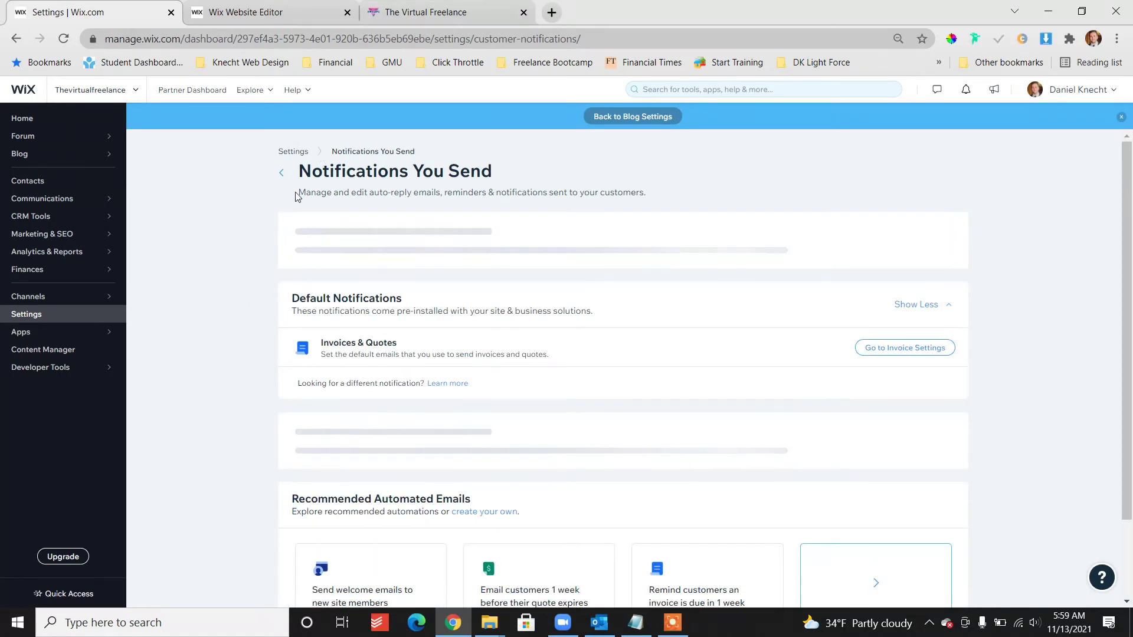
{"action": "scroll", "coordinate": [248, 333], "scroll_direction": "down", "scroll_amount": 1}
{"action": "scroll", "coordinate": [246, 333], "scroll_direction": "up", "scroll_amount": 1}
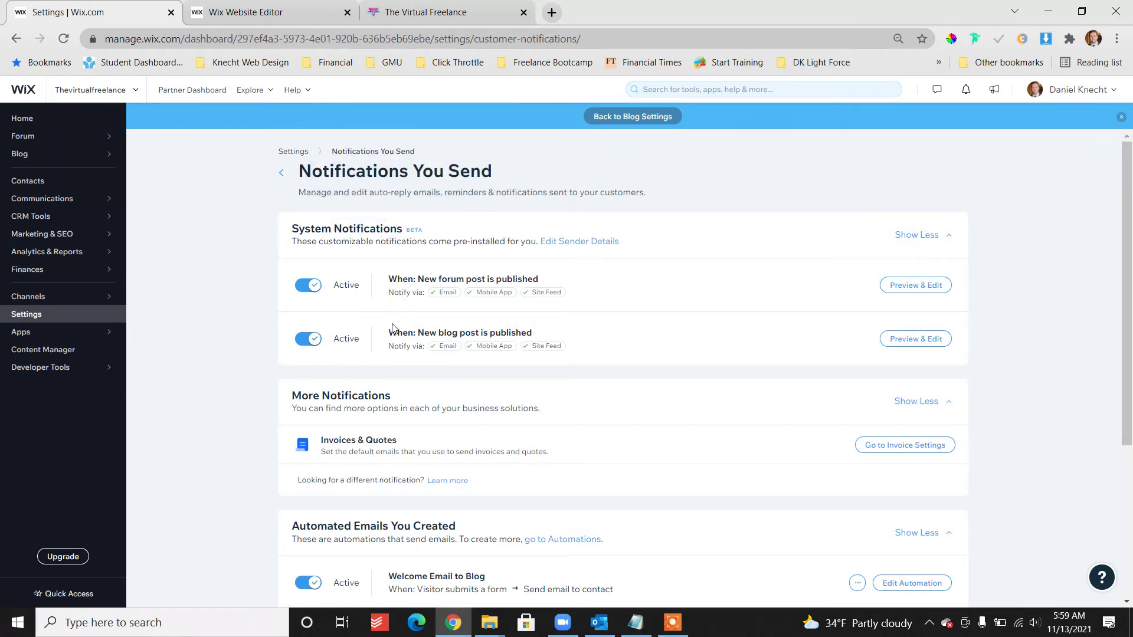
{"action": "left_click_drag", "start_coordinate": [408, 331], "coordinate": [568, 337]}
{"action": "left_click", "coordinate": [584, 328]}
Open 'New blog post is published' via Preview & Edit and review its recipient checkboxes
{"action": "left_click", "coordinate": [917, 341]}
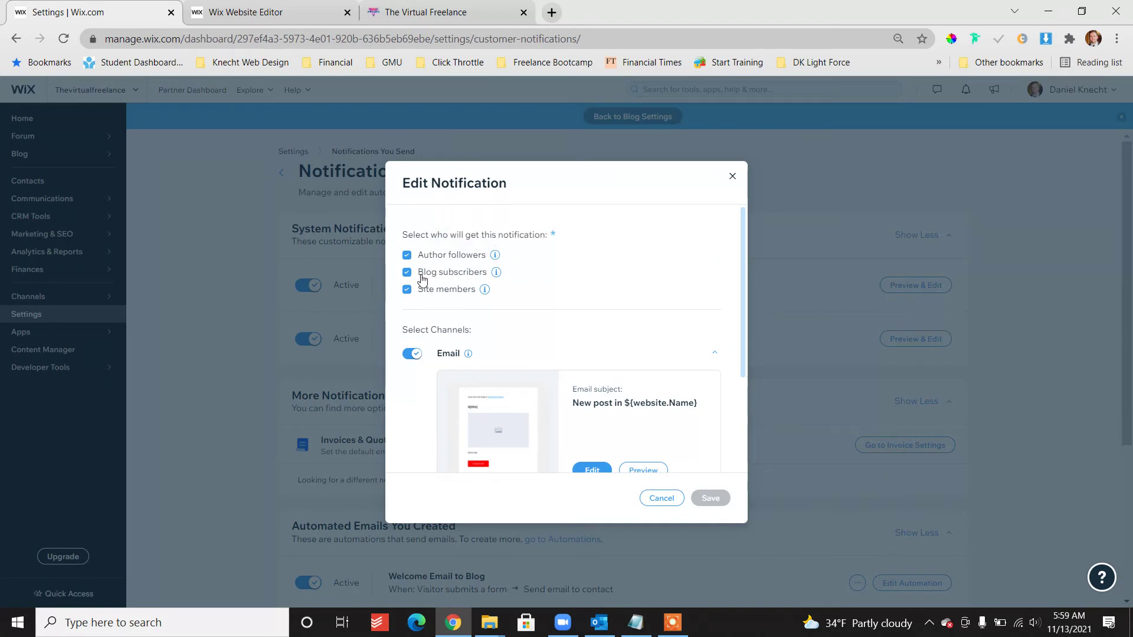
{"action": "mouse_move", "coordinate": [497, 275]}
{"action": "scroll", "coordinate": [688, 276], "scroll_direction": "down", "scroll_amount": 1}
{"action": "scroll", "coordinate": [689, 276], "scroll_direction": "down", "scroll_amount": 2}
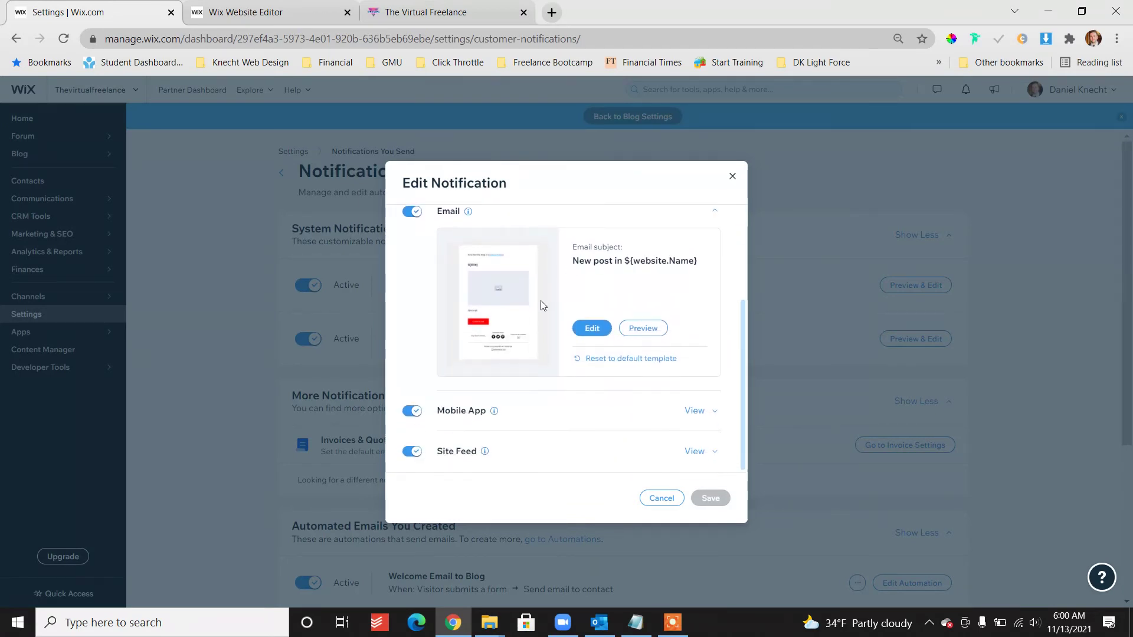
{"action": "scroll", "coordinate": [446, 407], "scroll_direction": "up", "scroll_amount": 2}
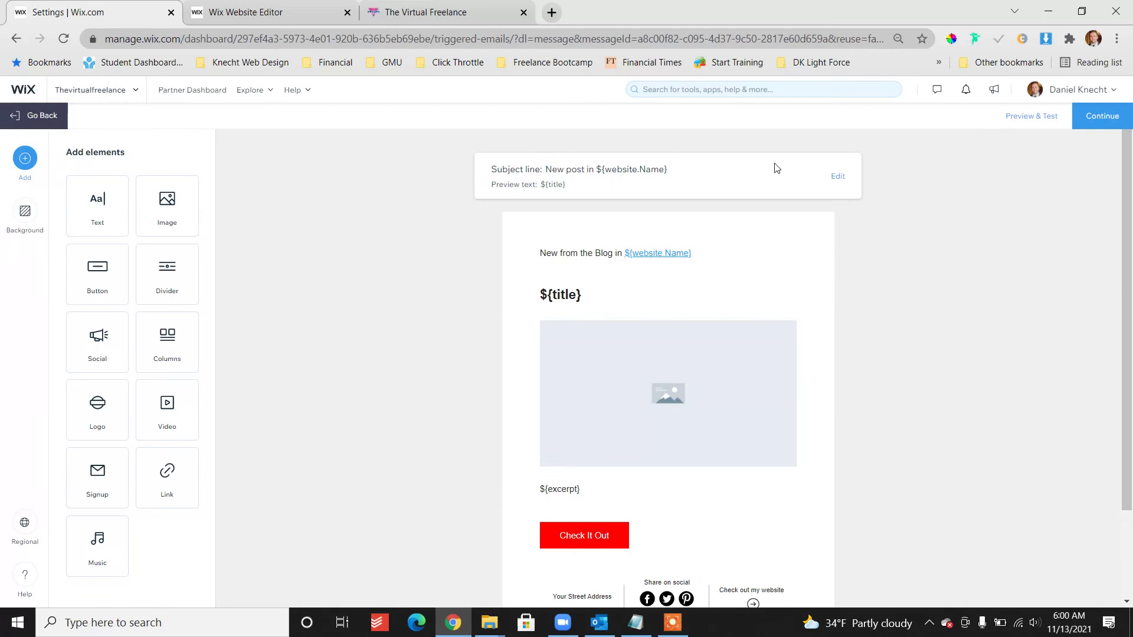
Review the new-post email template unchanged and continue back to the Edit Notification dialog
{"action": "mouse_move", "coordinate": [568, 252]}
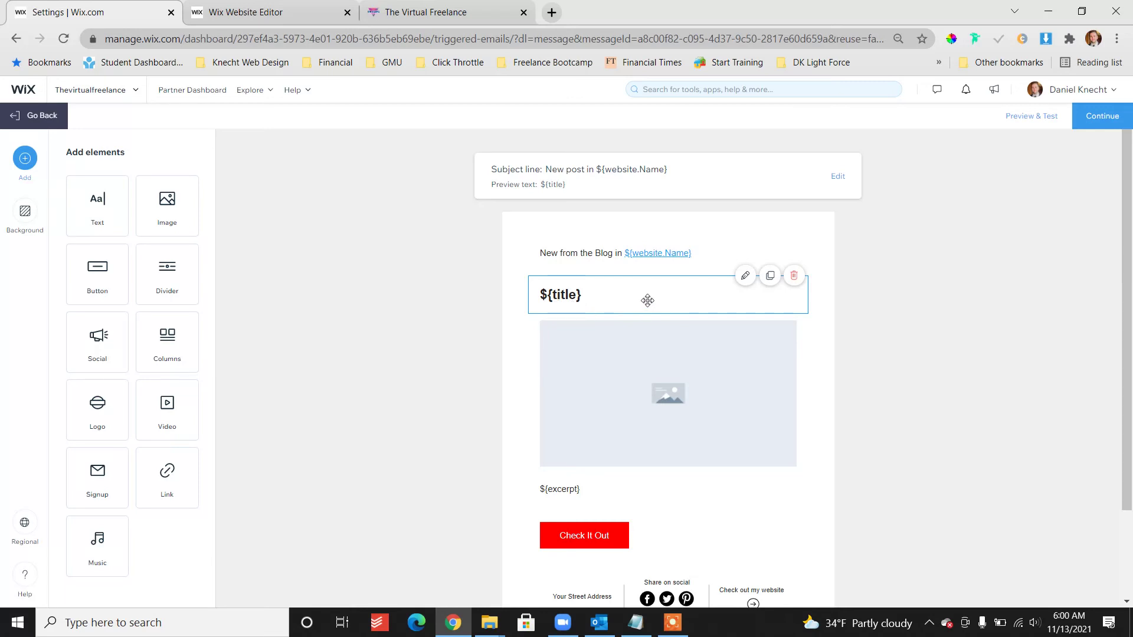
{"action": "scroll", "coordinate": [647, 301], "scroll_direction": "down", "scroll_amount": 1}
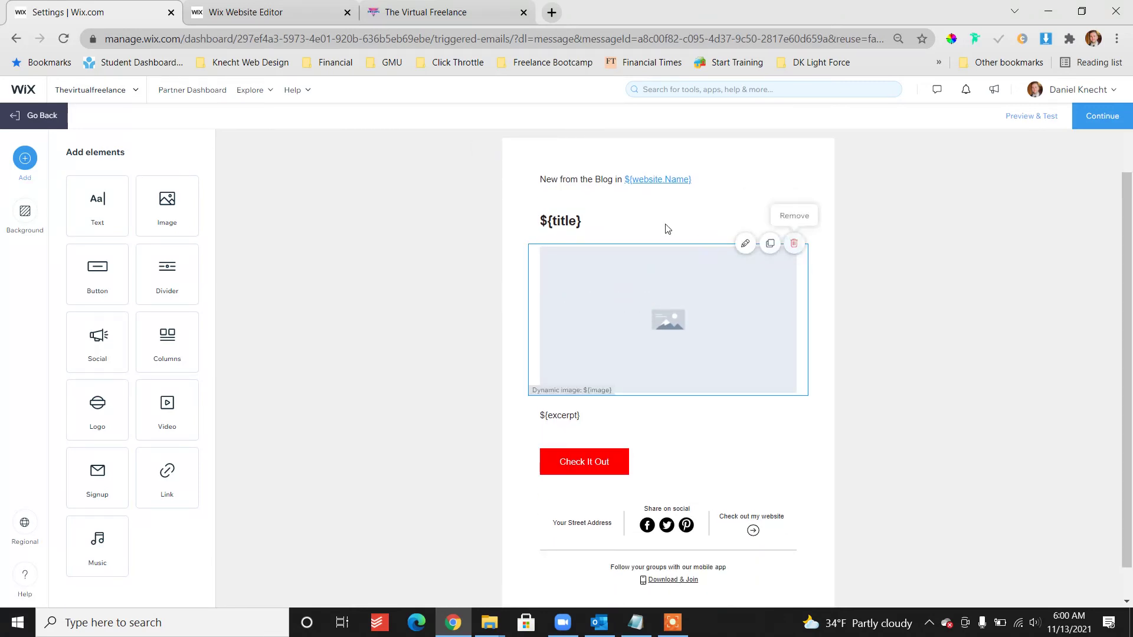
{"action": "scroll", "coordinate": [552, 371], "scroll_direction": "down", "scroll_amount": 1}
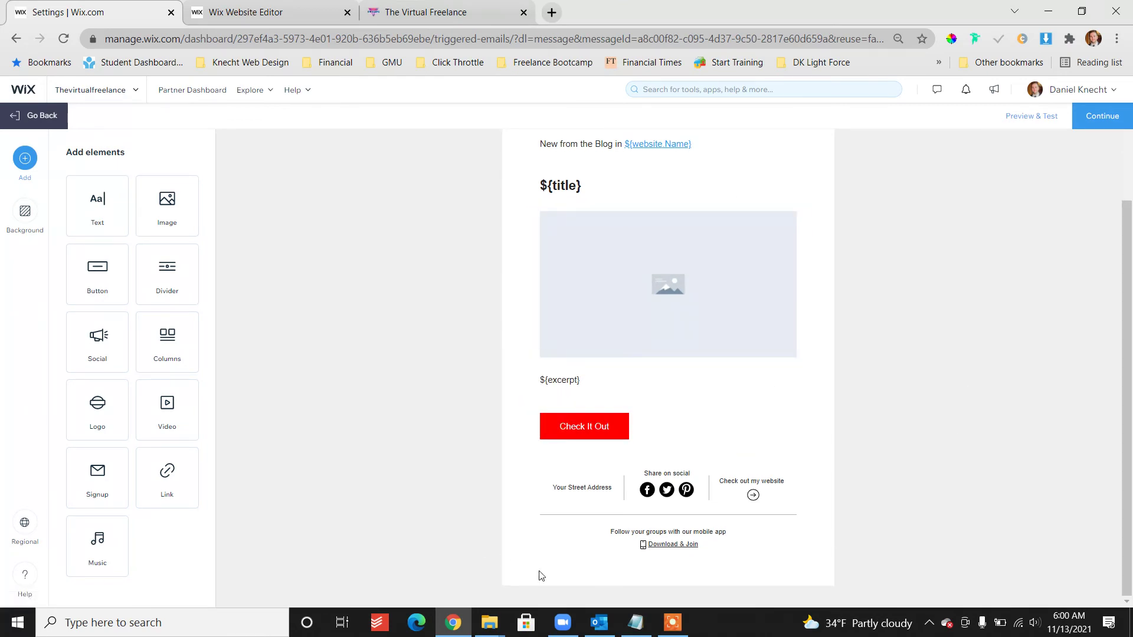
{"action": "scroll", "coordinate": [818, 473], "scroll_direction": "up", "scroll_amount": 3}
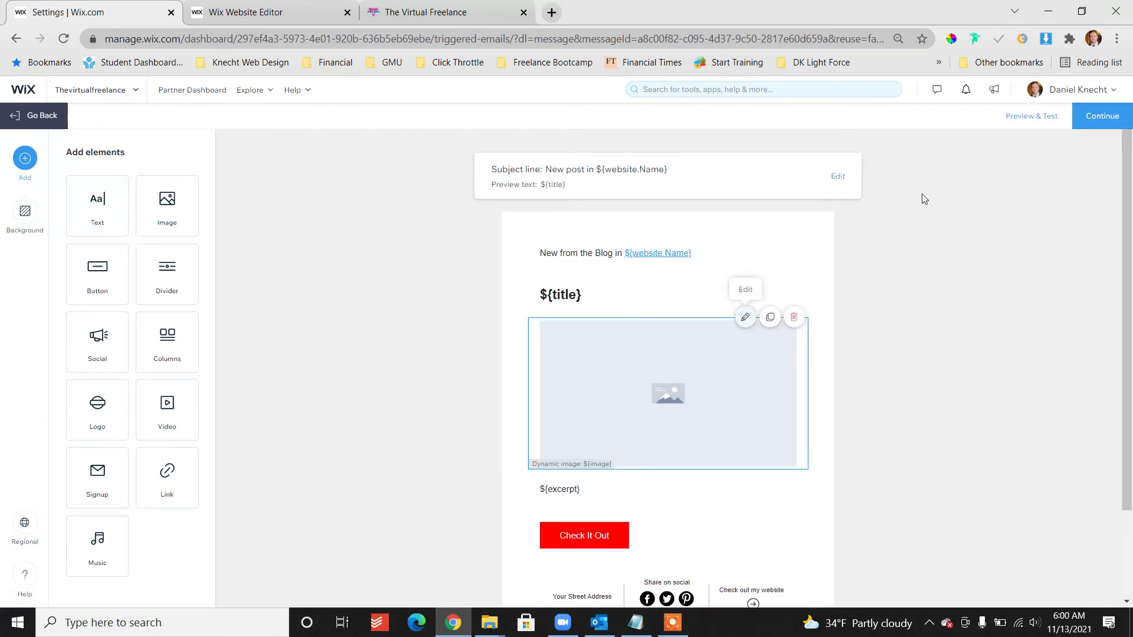
{"action": "left_click", "coordinate": [1087, 121]}
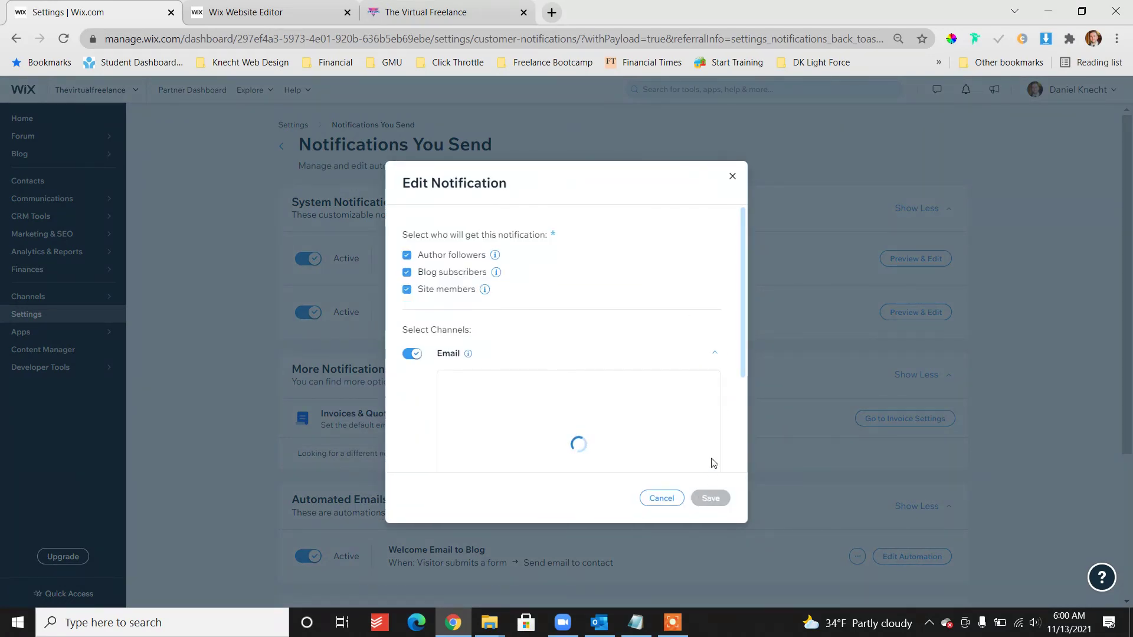
Check the Email, Mobile App and Site Feed channels, then close the notification without saving
{"action": "scroll", "coordinate": [714, 461], "scroll_direction": "down", "scroll_amount": 3}
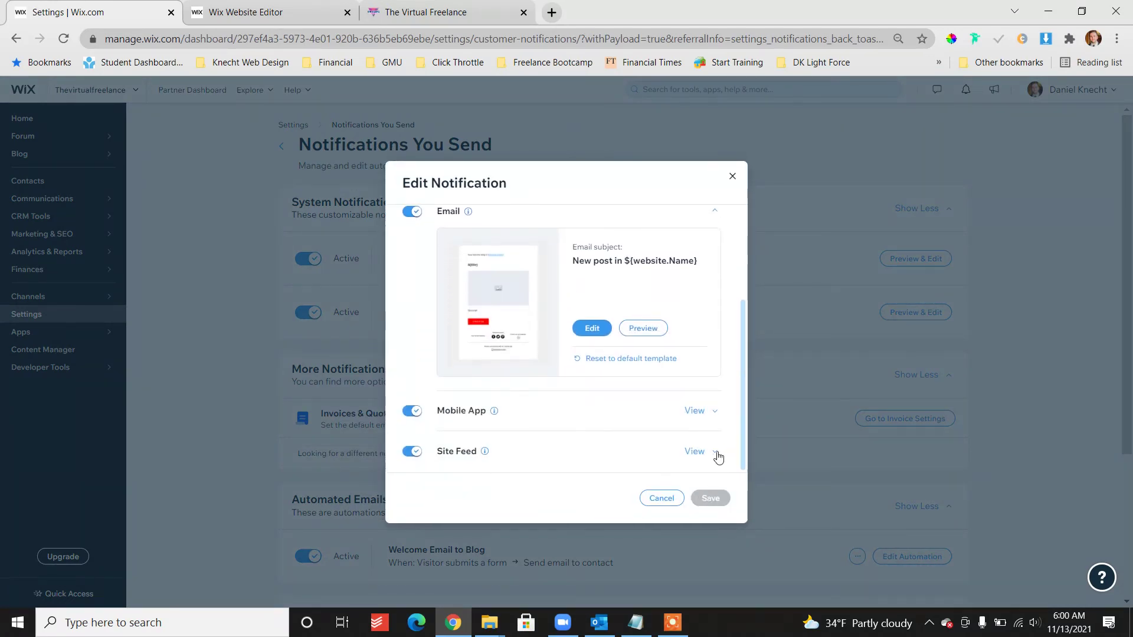
{"action": "scroll", "coordinate": [697, 310], "scroll_direction": "up", "scroll_amount": 3}
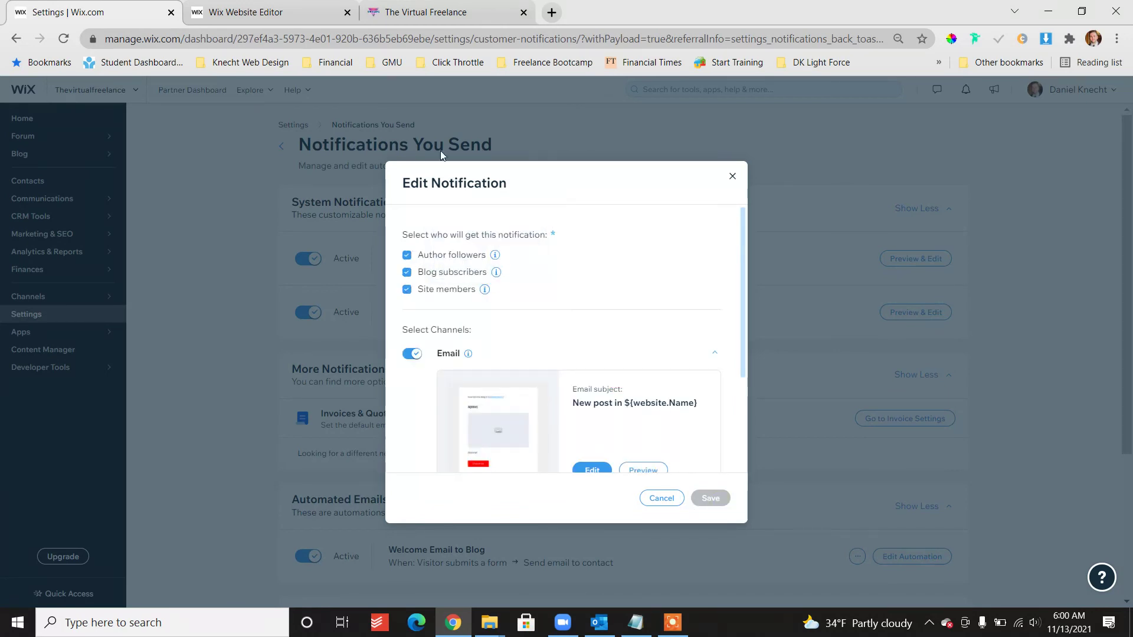
{"action": "scroll", "coordinate": [507, 412], "scroll_direction": "down", "scroll_amount": 3}
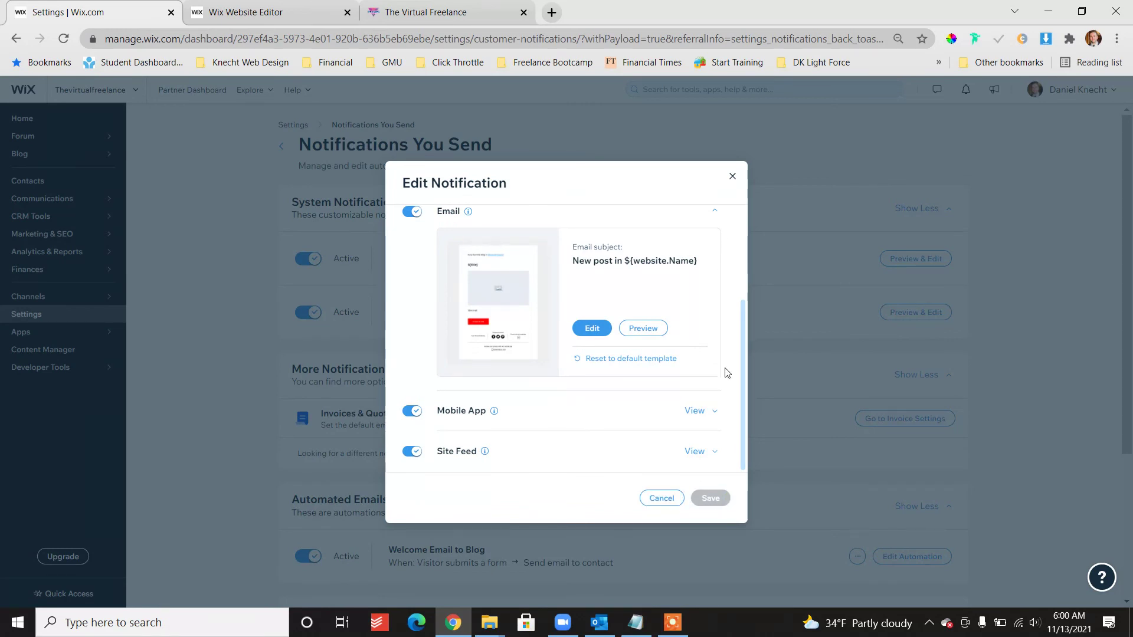
{"action": "left_click", "coordinate": [733, 177]}
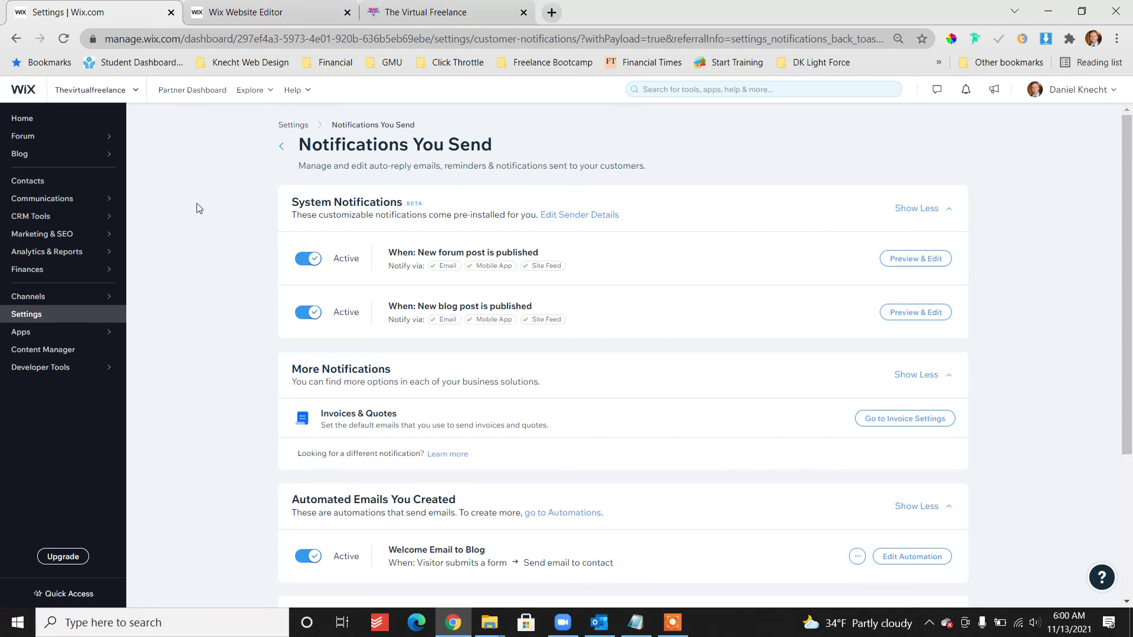
{"action": "scroll", "coordinate": [198, 229], "scroll_direction": "down", "scroll_amount": 3}
{"action": "scroll", "coordinate": [198, 229], "scroll_direction": "down", "scroll_amount": 1}
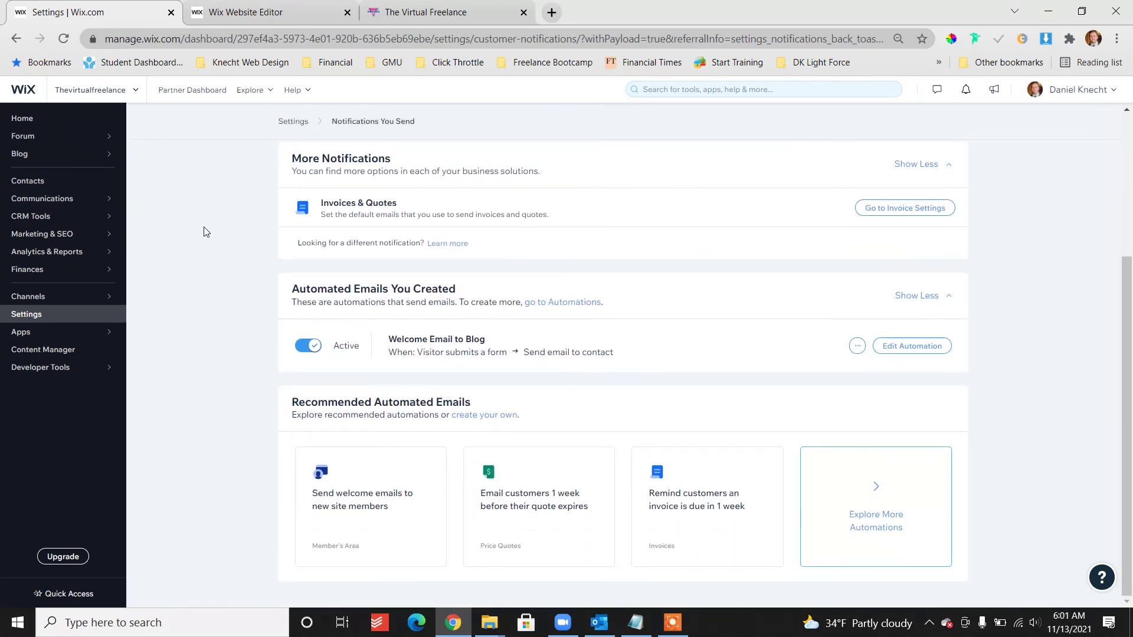
{"action": "scroll", "coordinate": [205, 231], "scroll_direction": "up", "scroll_amount": 4}
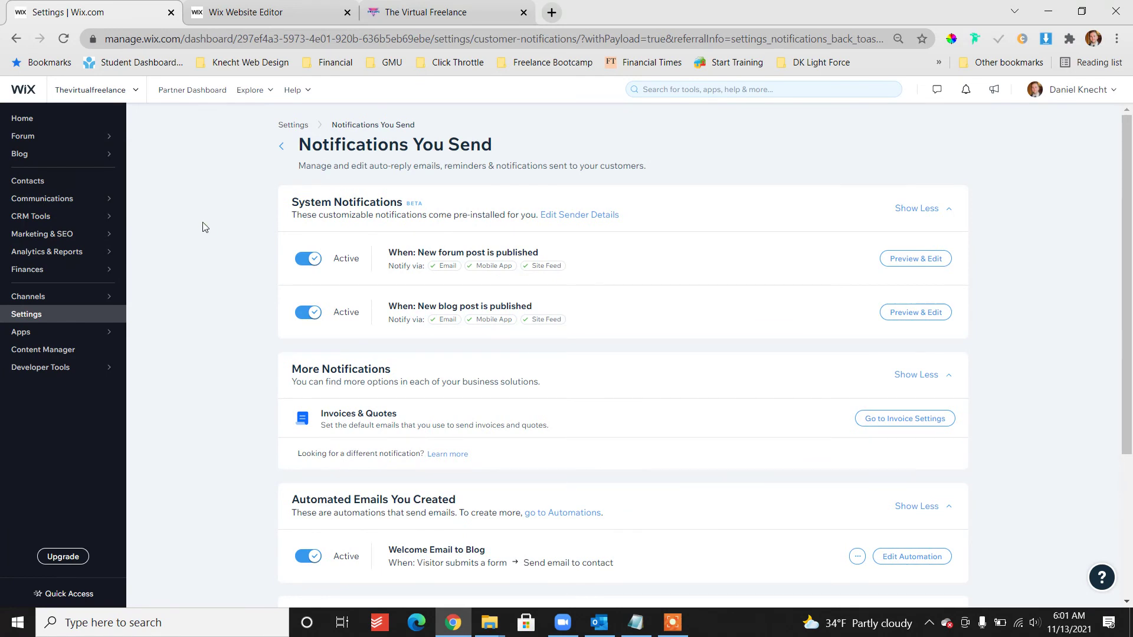